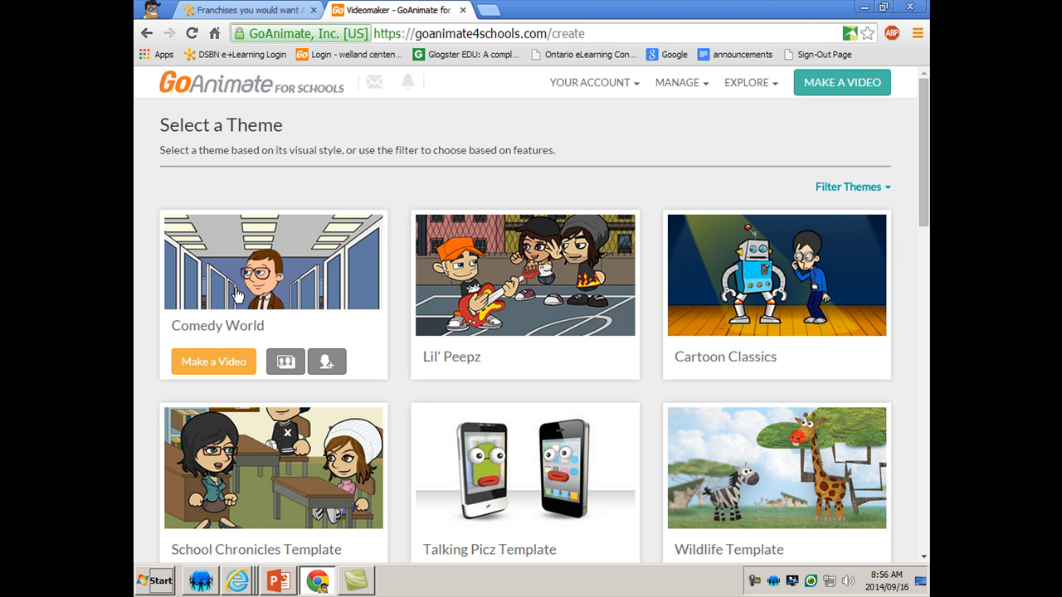
- Start a new video with the Comedy World theme and skip the getting-started tutorial
left_click(234, 371)
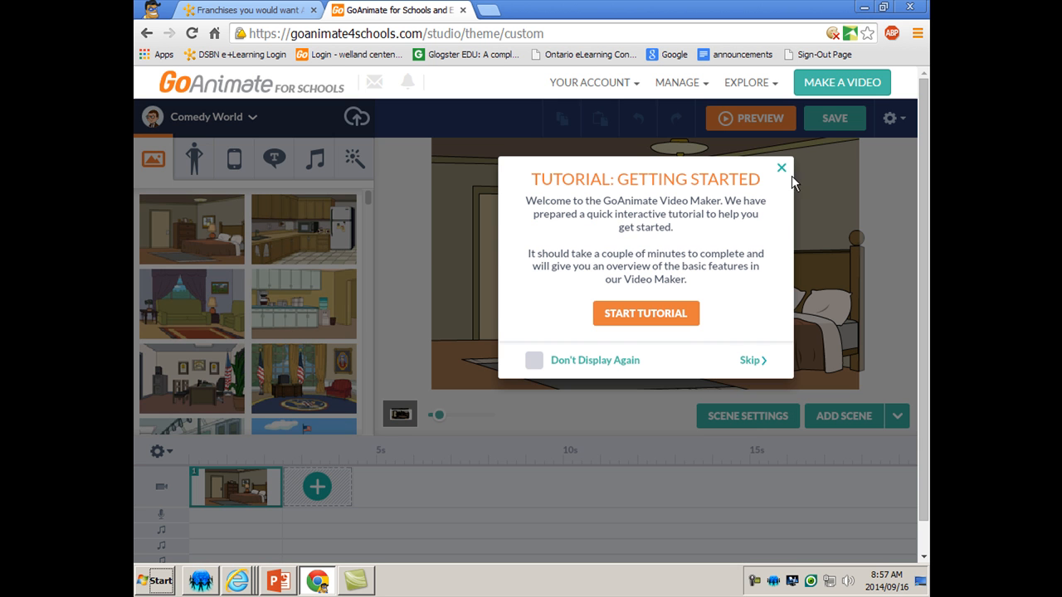
left_click(752, 361)
left_click(564, 404)
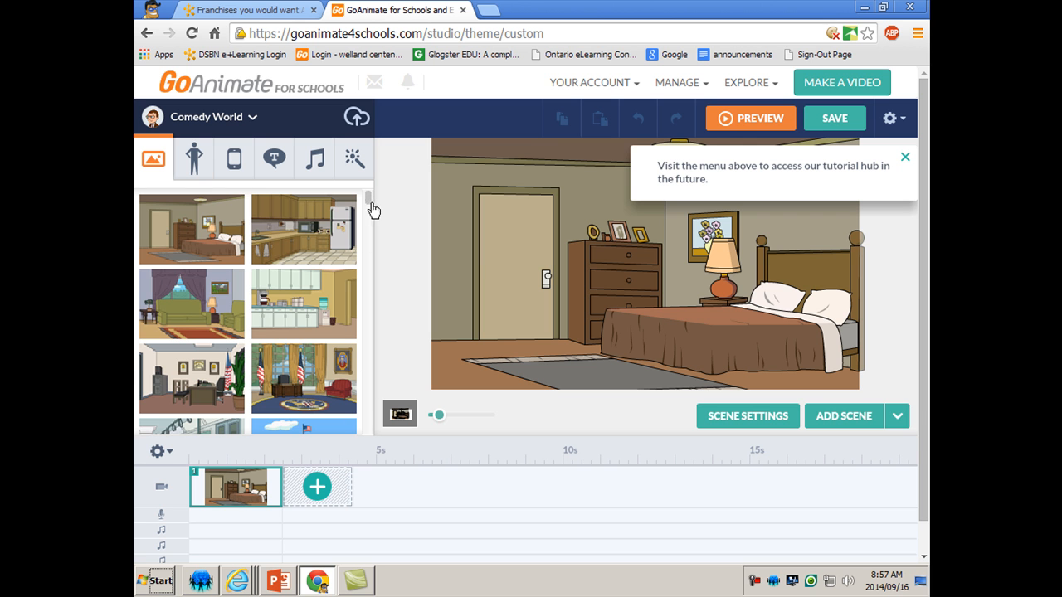
- Find the school hallway background with the lockers and fire extinguisher and place it in the scene
scroll(368, 208, "down", 3)
left_click_drag(368, 212, 368, 264)
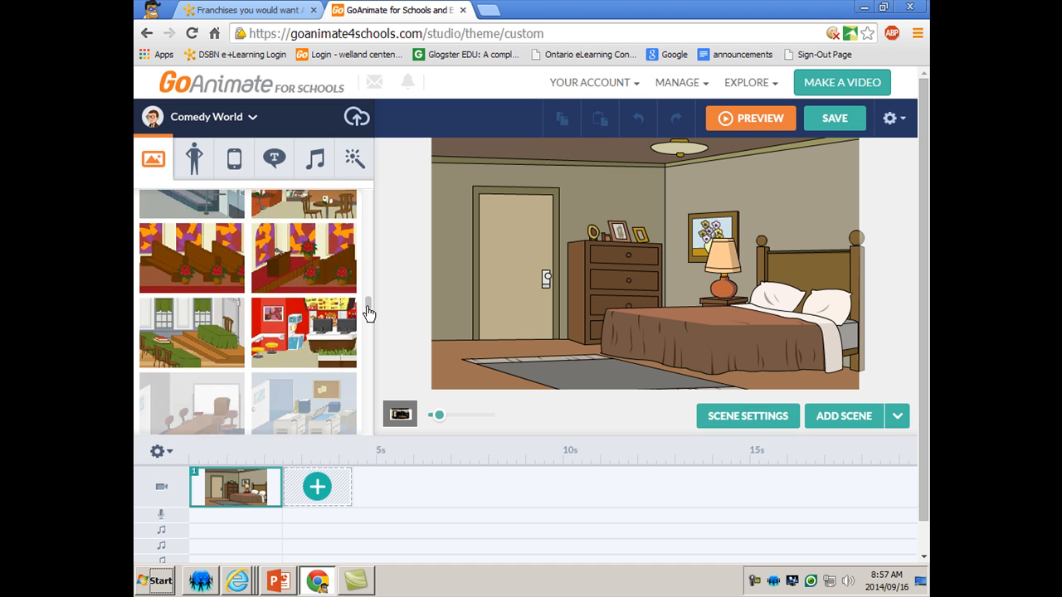
left_click_drag(370, 321, 373, 213)
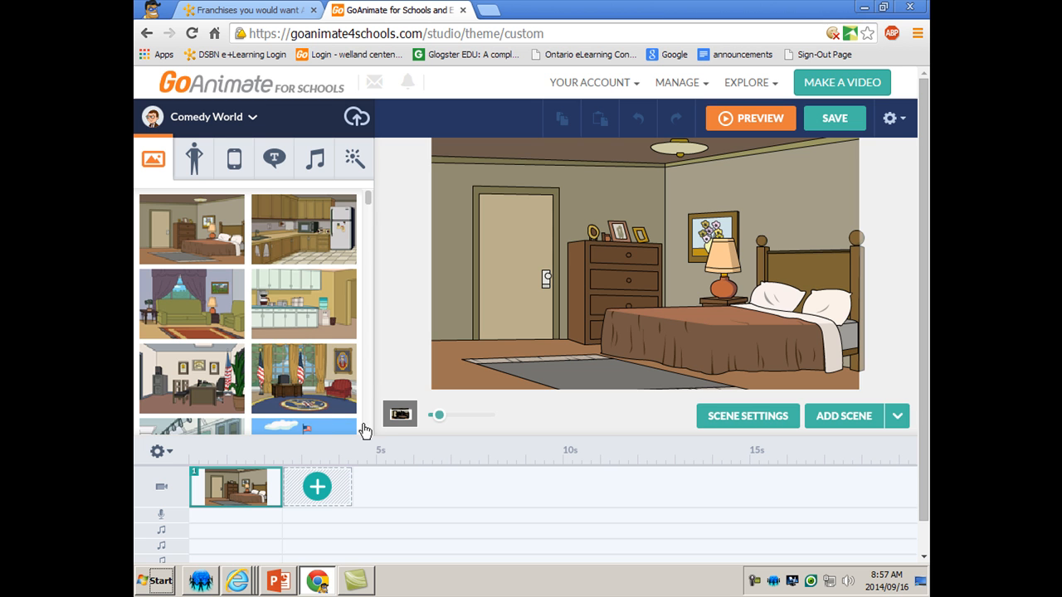
scroll(368, 215, "down", 5)
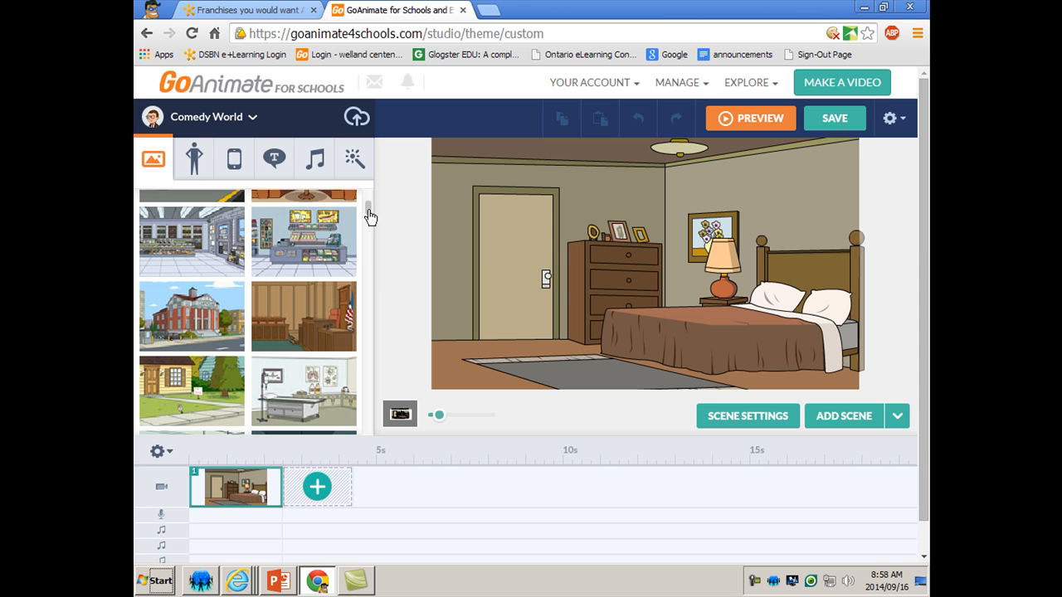
scroll(369, 217, "down", 6)
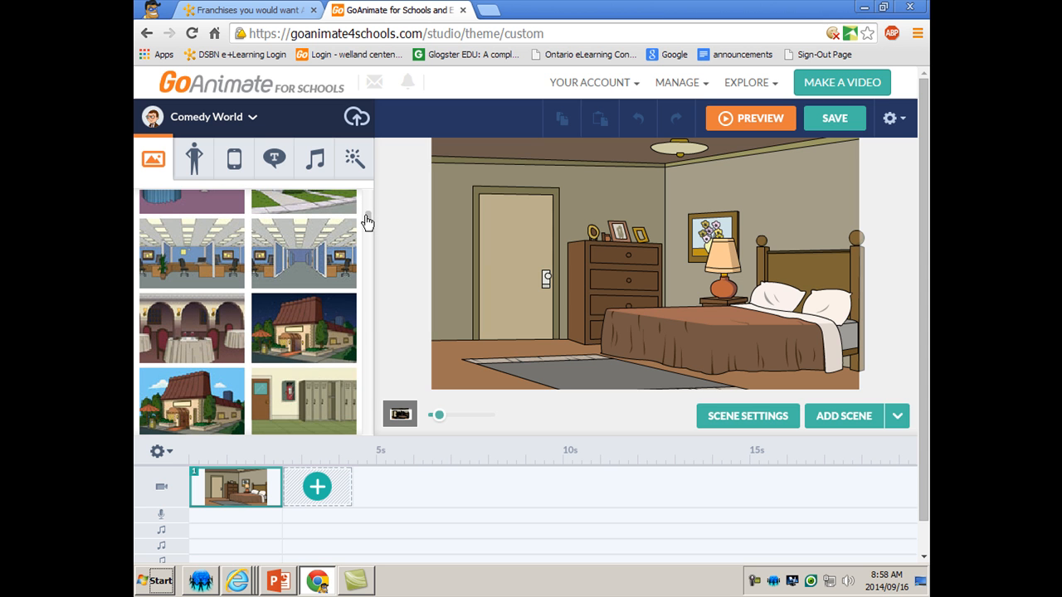
left_click_drag(308, 402, 571, 300)
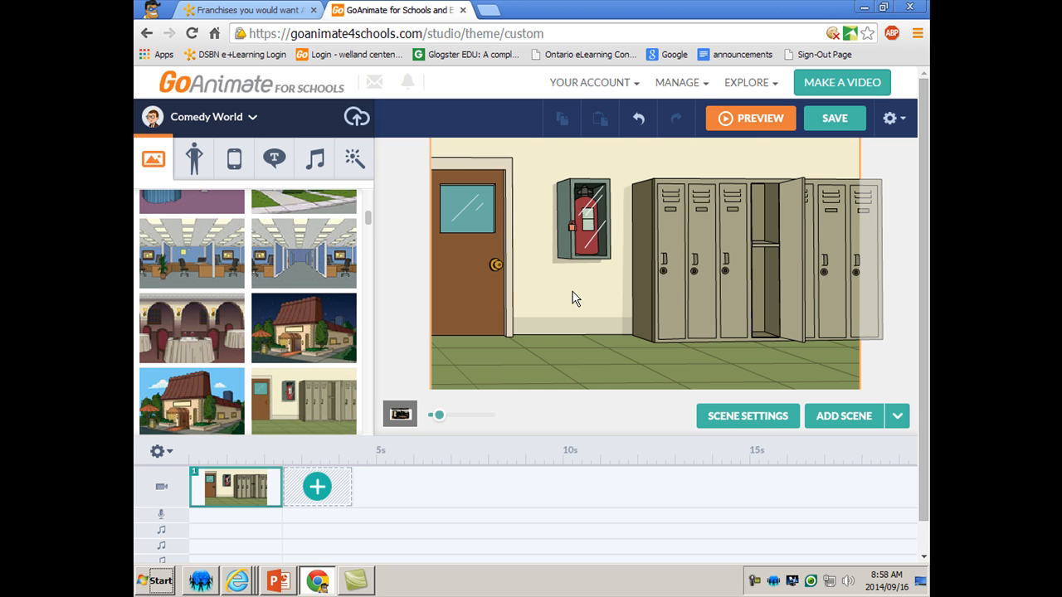
- Add the man in the blue shirt with orange sleeves, scaled to a height of about 208, standing in front of the door
left_click(195, 162)
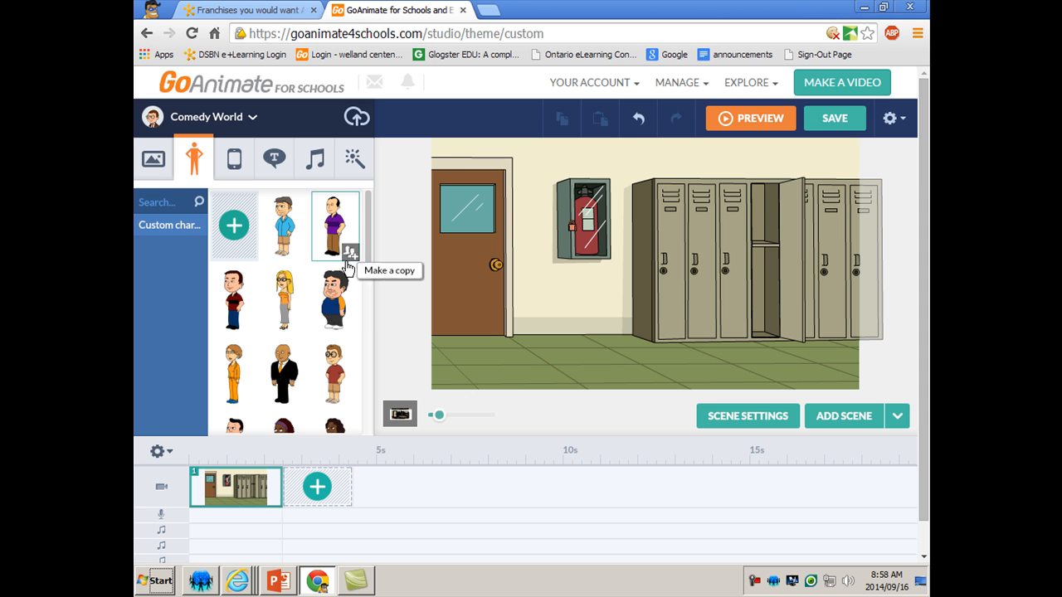
left_click_drag(342, 306, 495, 299)
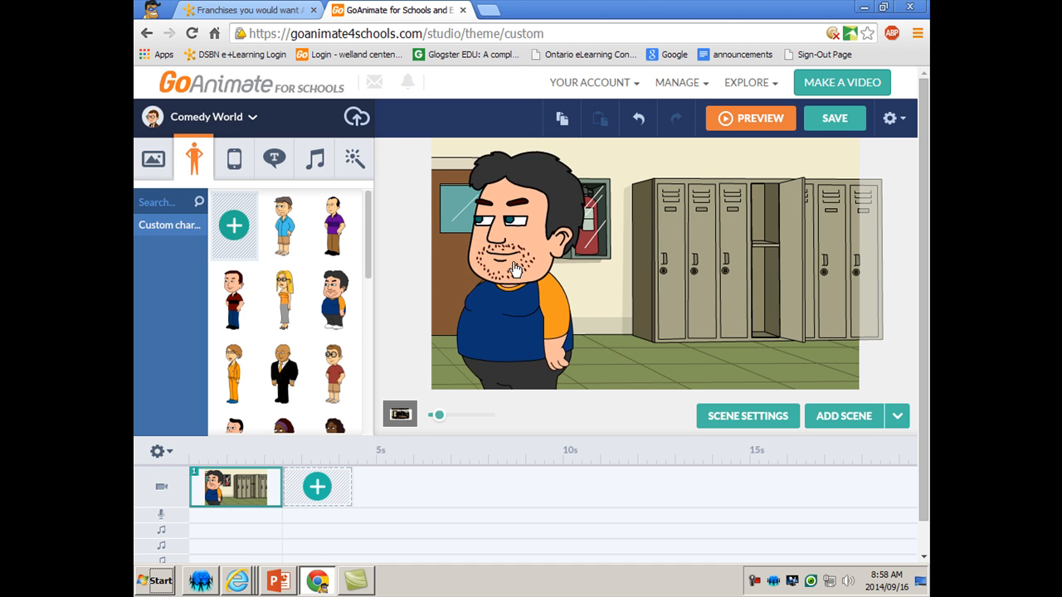
left_click(514, 237)
left_click_drag(585, 168, 562, 217)
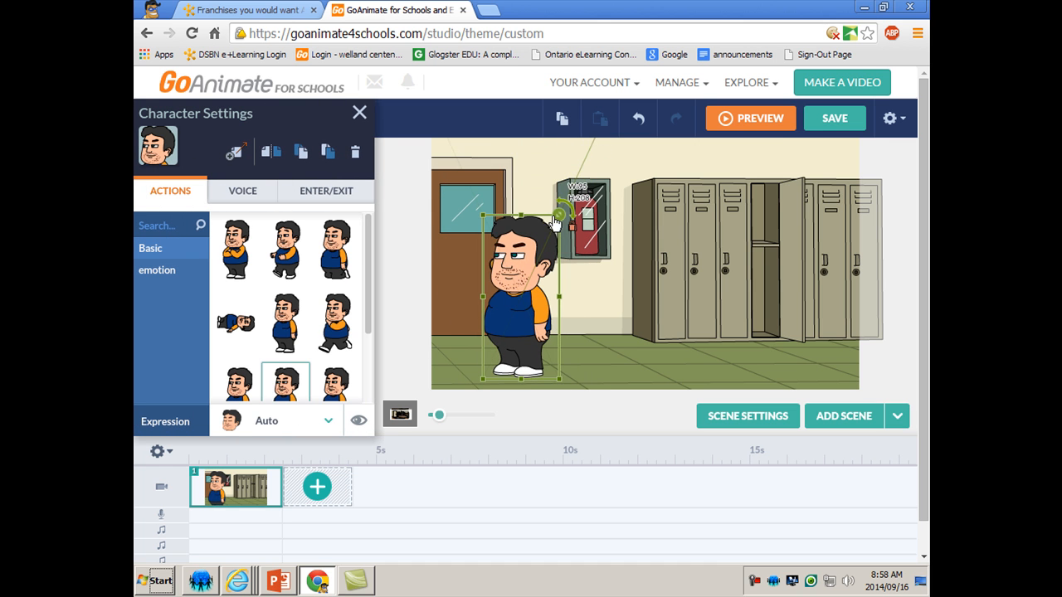
left_click_drag(526, 297, 500, 264)
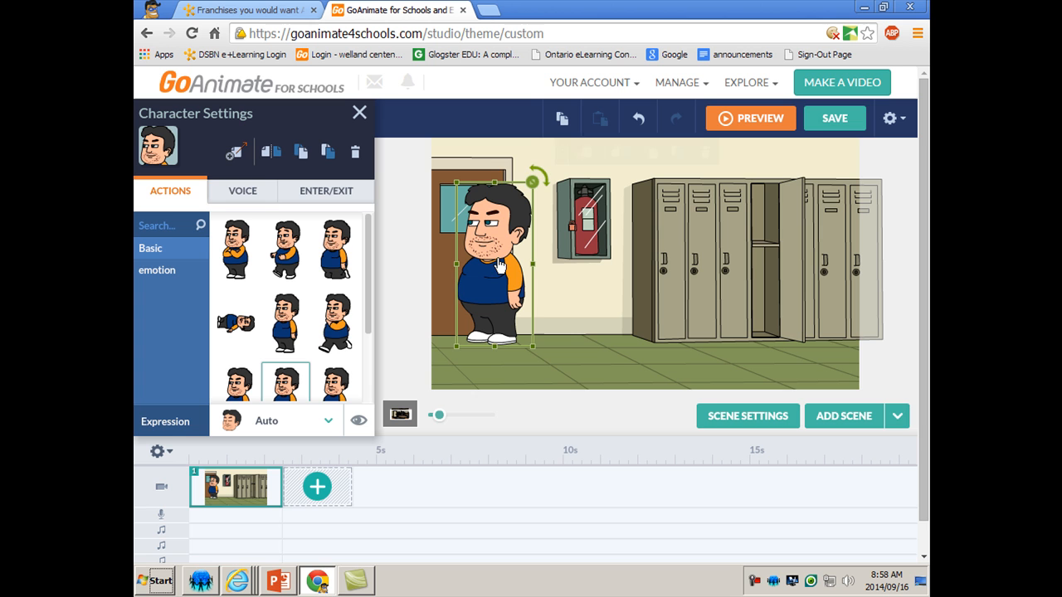
- Narrow the man in front of the door slightly and mirror him so he faces the lockers
left_click_drag(533, 265, 520, 274)
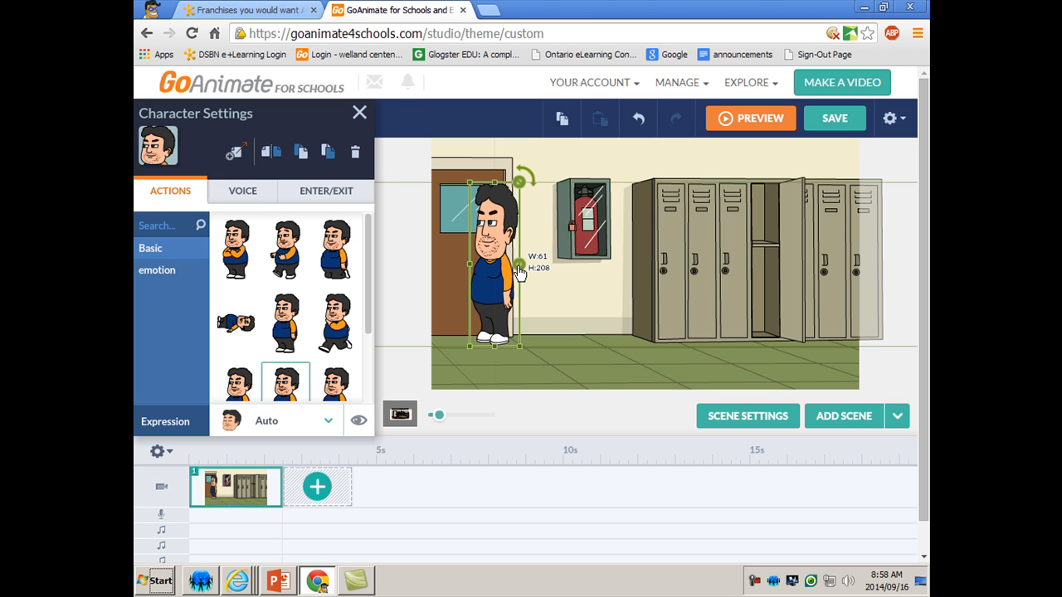
left_click_drag(520, 274, 526, 272)
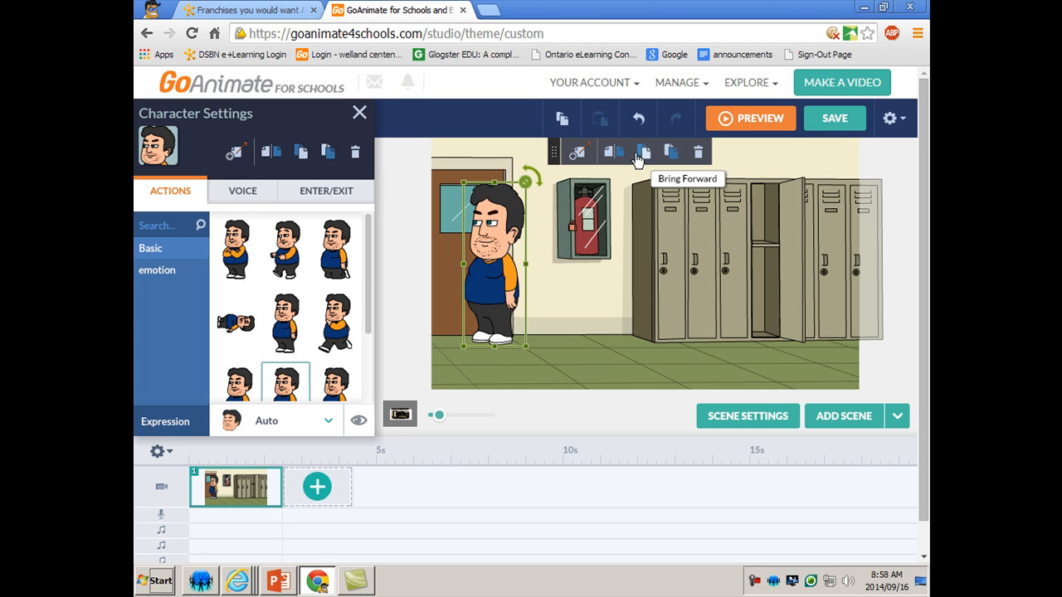
left_click(611, 156)
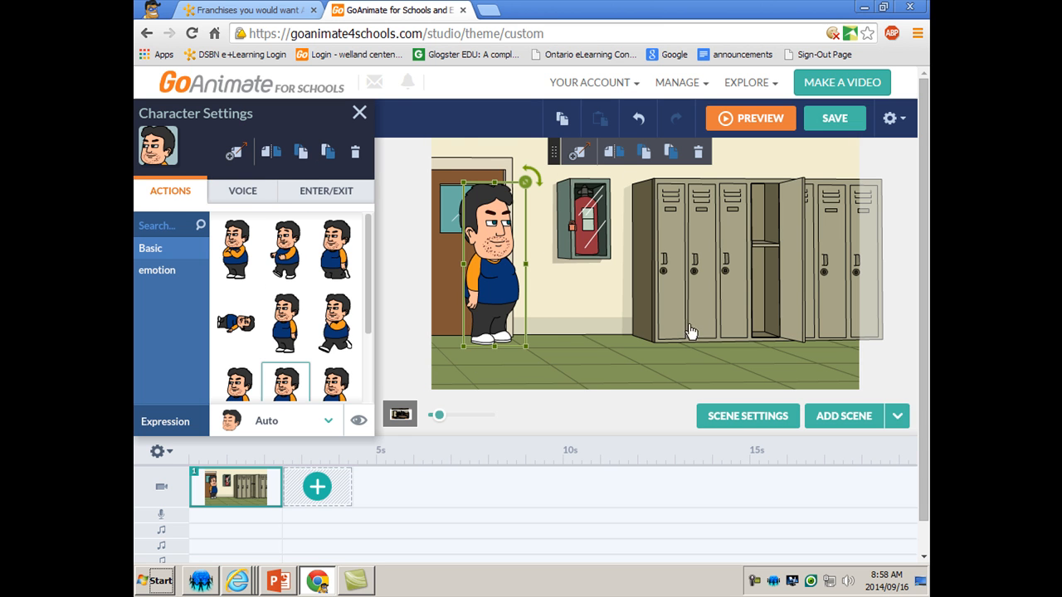
left_click(609, 304)
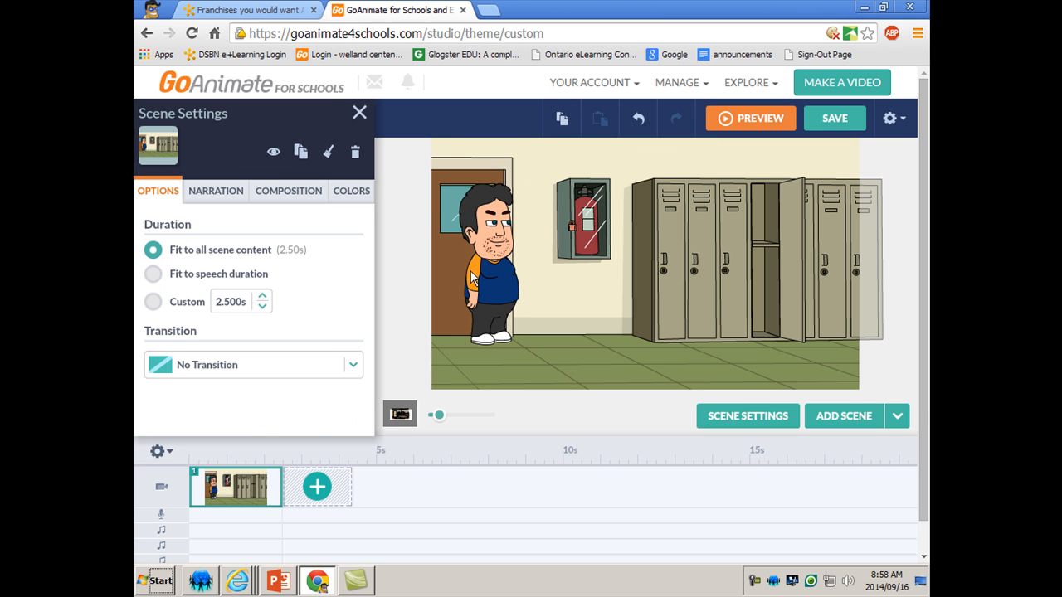
left_click(358, 110)
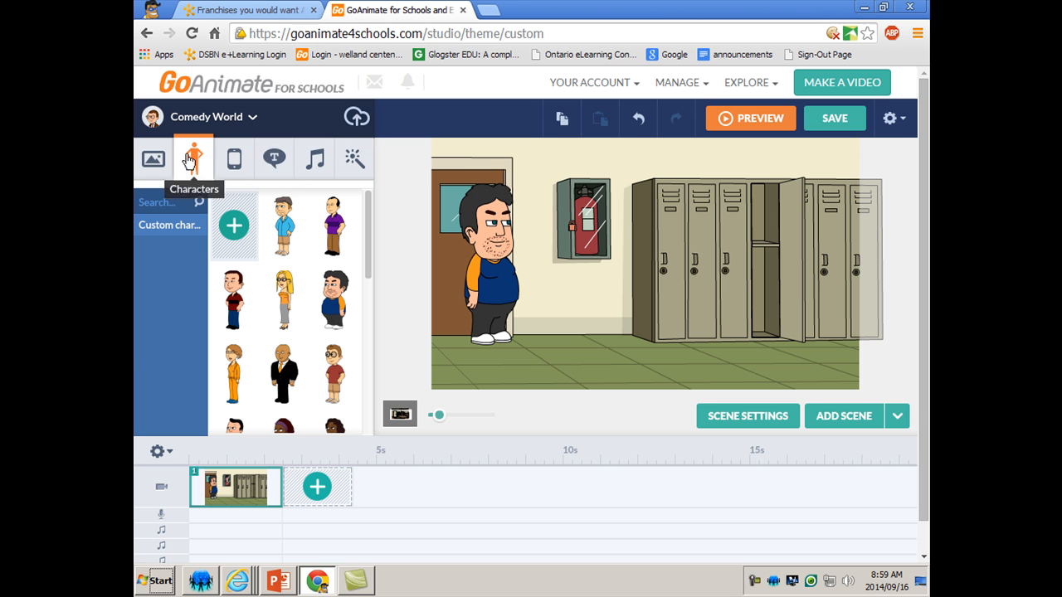
- Add the black-haired man in the light blue shirt between the first man and the lockers
left_click_drag(369, 240, 373, 320)
left_click_drag(242, 249, 677, 263)
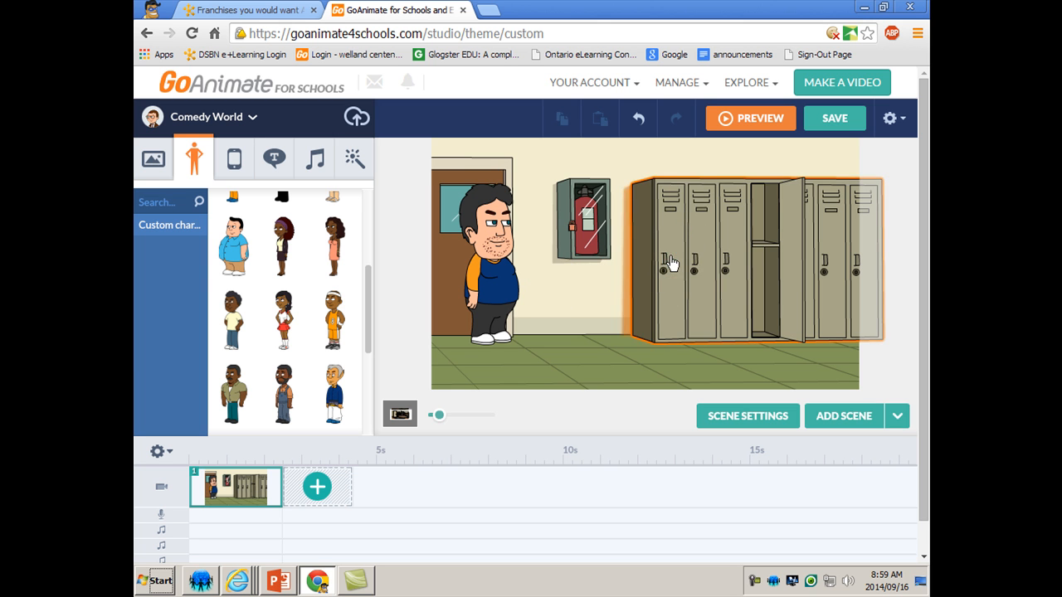
left_click_drag(672, 225, 599, 232)
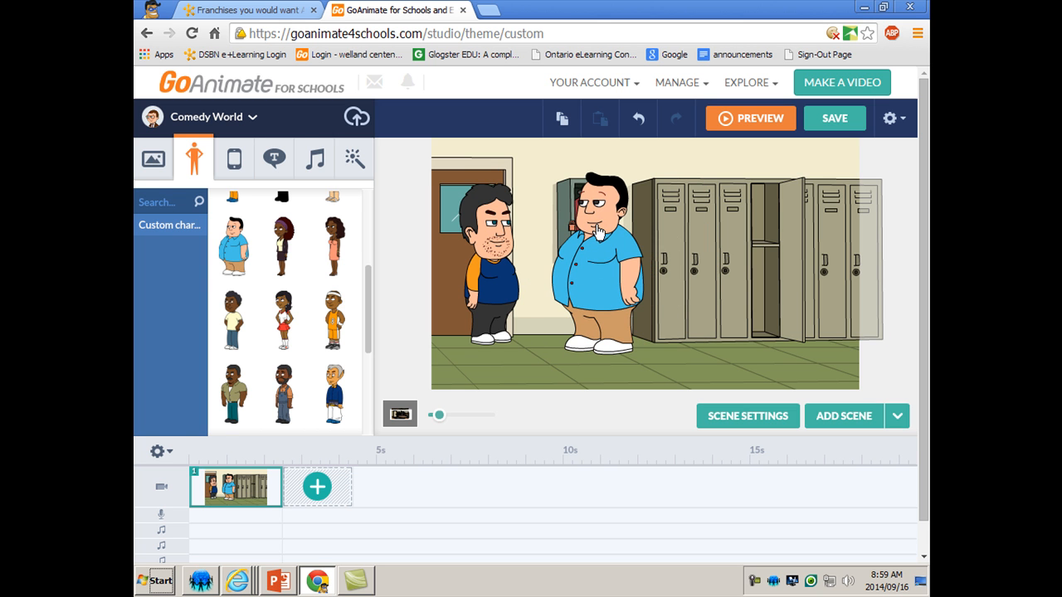
- Narrow and slightly shorten the man in the light blue shirt so he stands level with the first man
left_click(599, 232)
left_click_drag(648, 264, 627, 265)
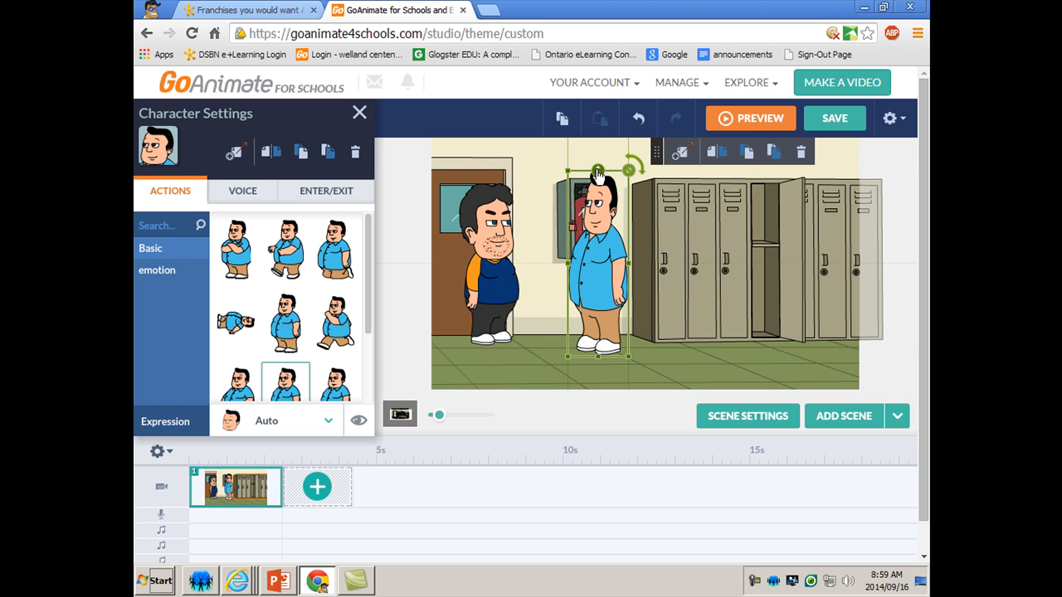
left_click_drag(597, 171, 598, 177)
left_click_drag(604, 237, 604, 237)
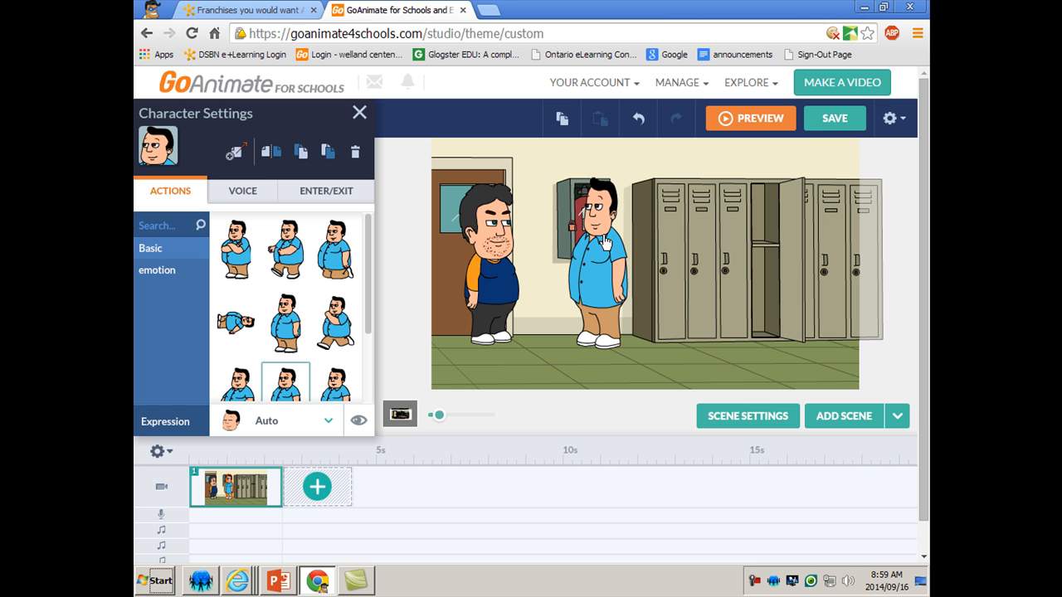
left_click(650, 359)
- Start a text-to-speech voice for the man by the door with the line "Hey how are you doing?"
left_click(496, 245)
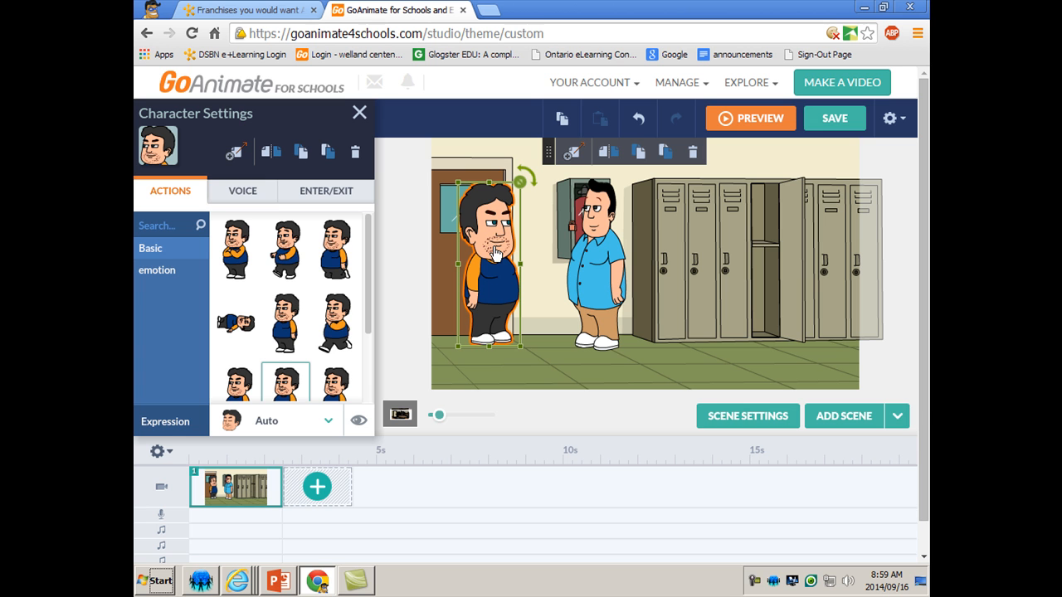
left_click(251, 194)
left_click(325, 202)
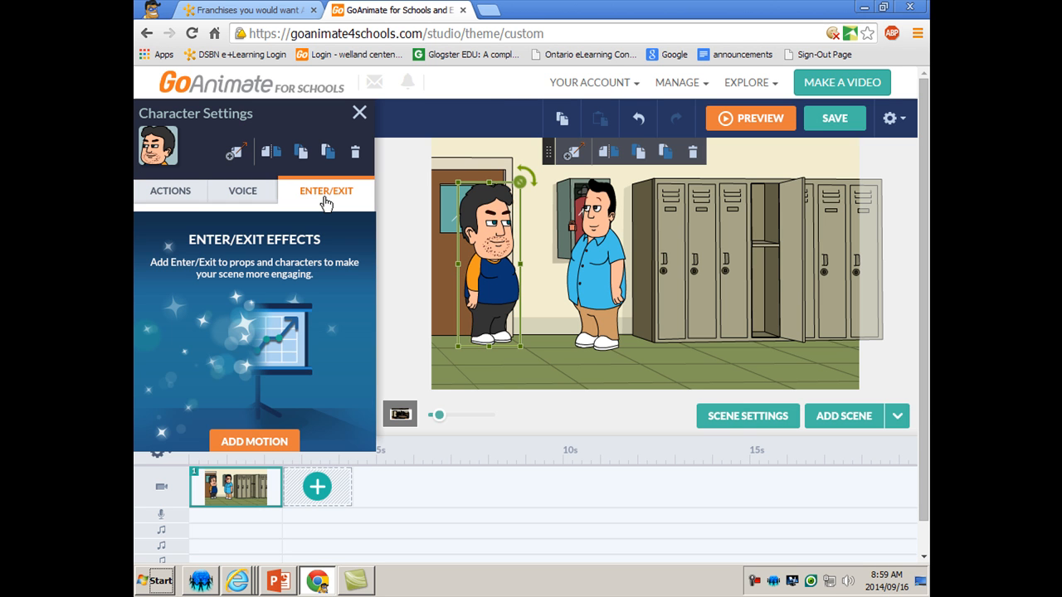
left_click(235, 196)
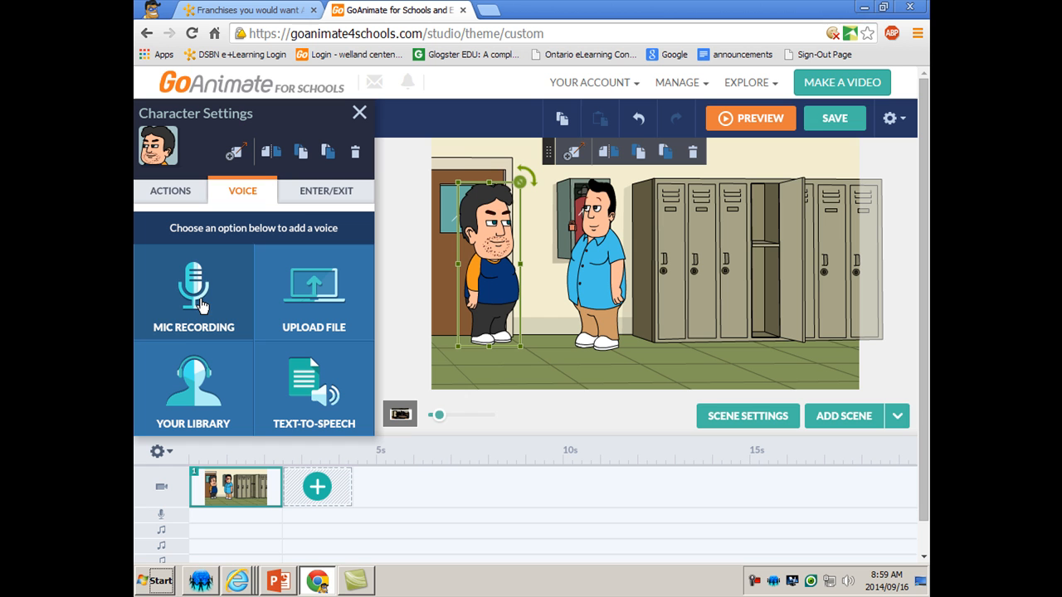
left_click(322, 399)
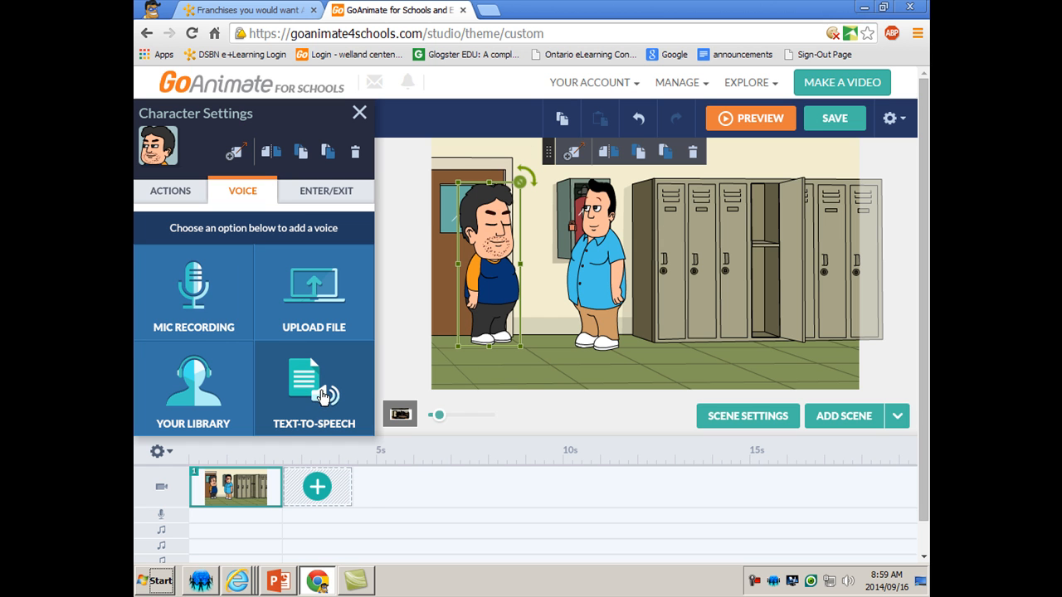
left_click(473, 301)
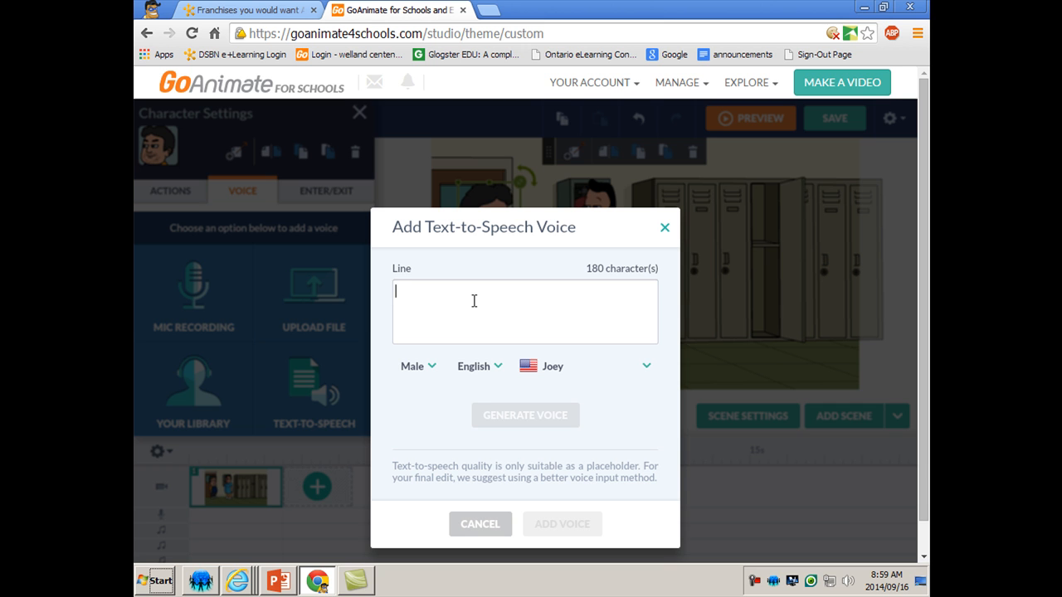
type("Hey h")
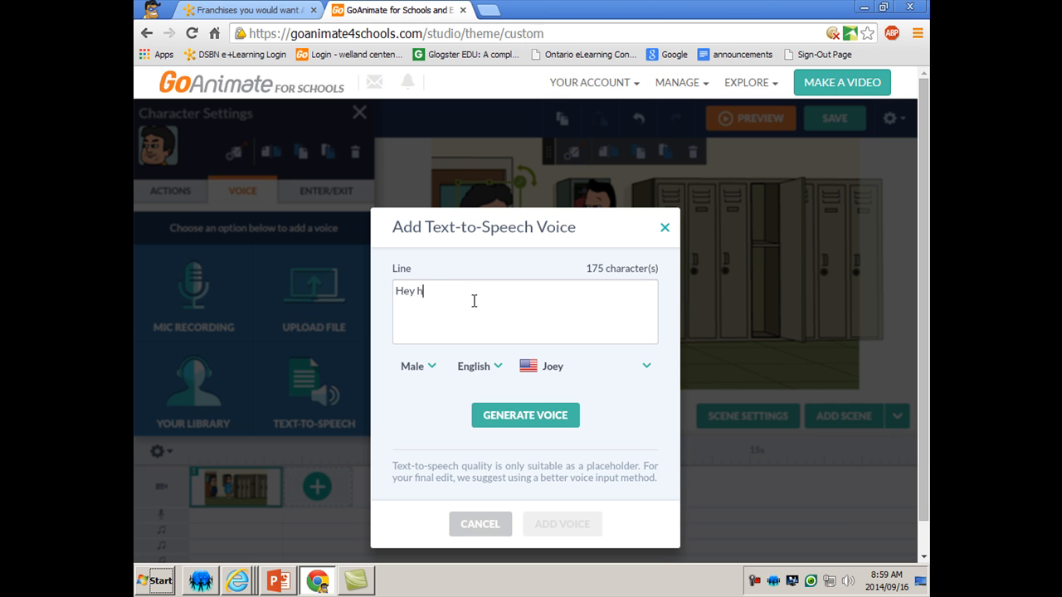
type("ow are you doing?")
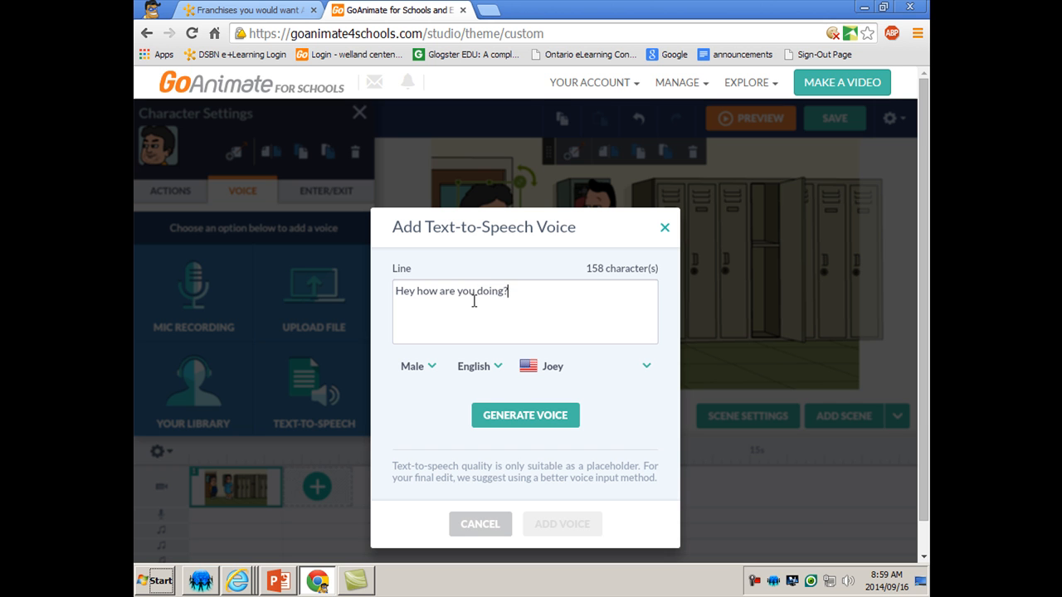
- Choose the English male voice Paul for the line and generate the speech
left_click(646, 366)
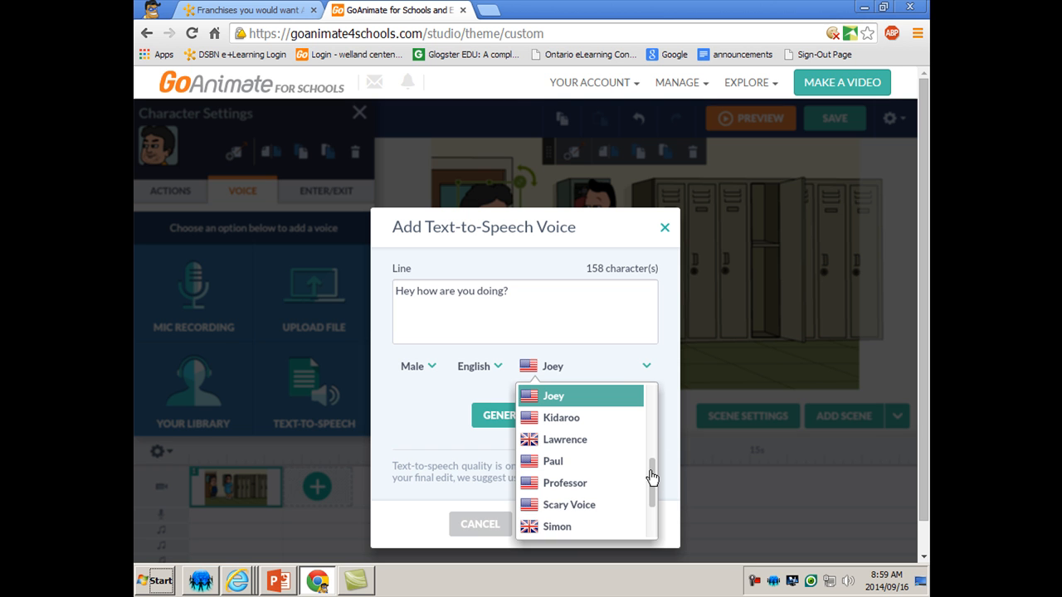
left_click_drag(651, 478, 672, 472)
left_click(541, 470)
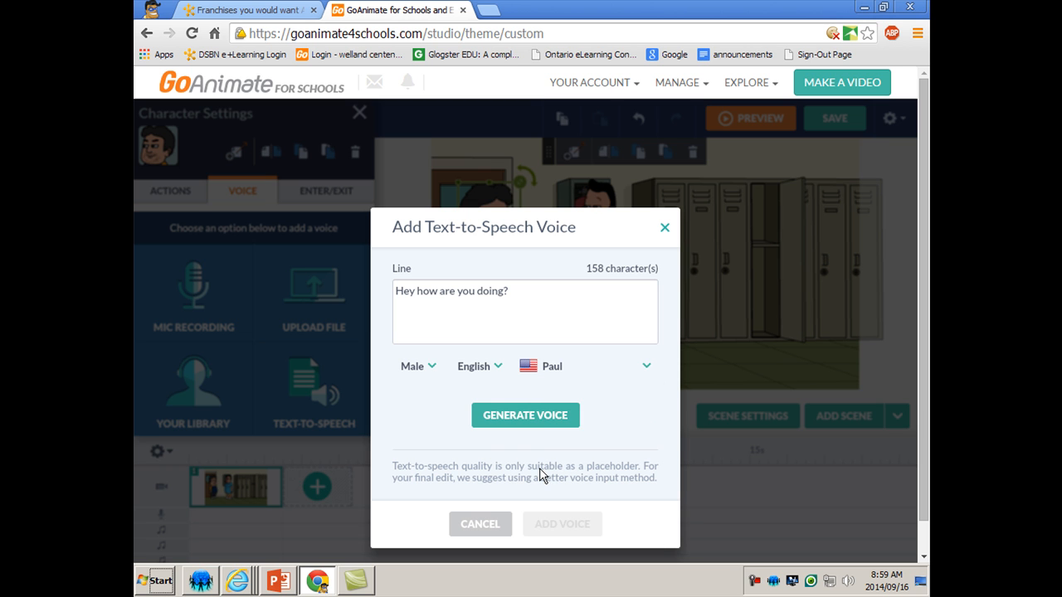
left_click(527, 420)
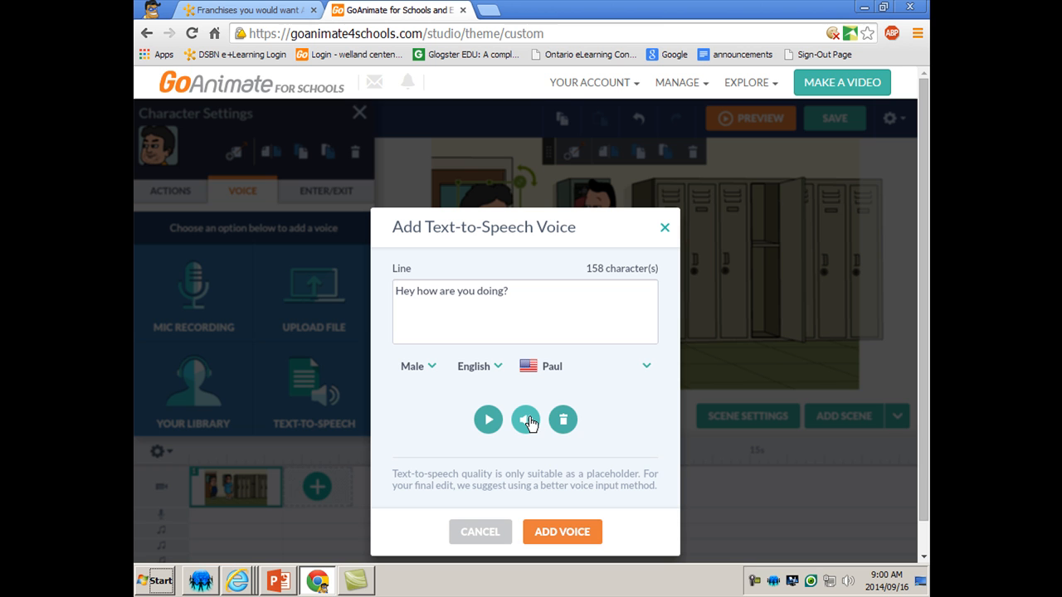
- Raise the generated voice's volume while test-playing it, and add the voice to the man by the door
mouse_move(527, 422)
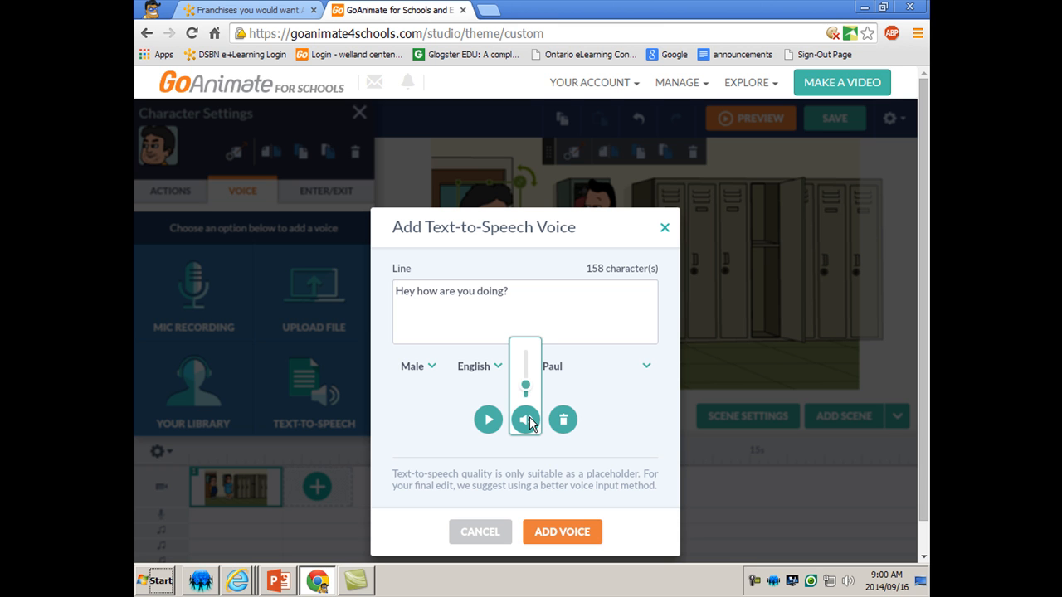
mouse_move(523, 385)
left_mouse_down()
mouse_move(529, 362)
mouse_move(526, 372)
left_mouse_up()
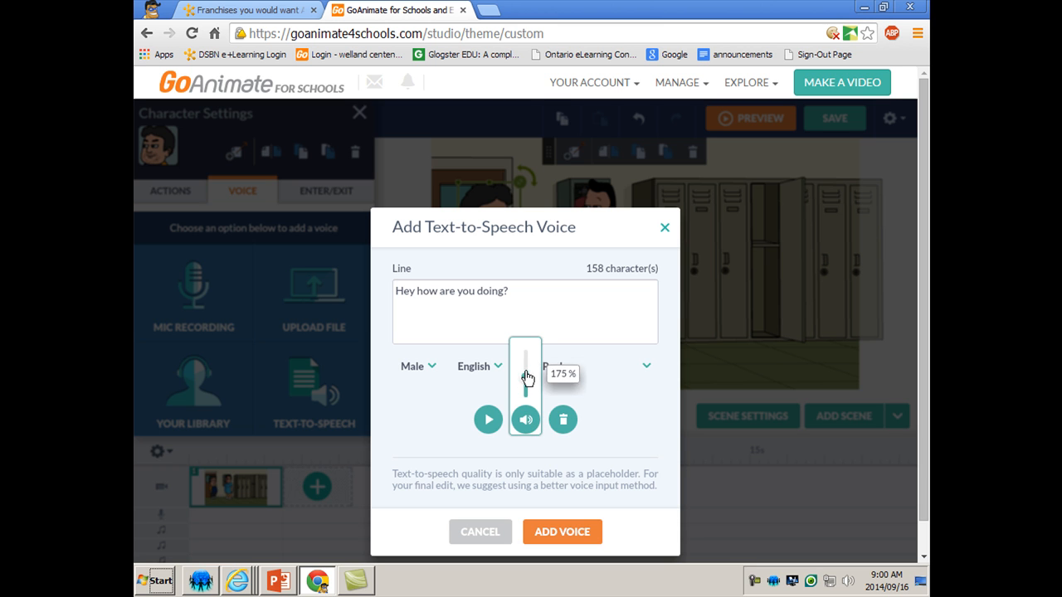
left_click(490, 420)
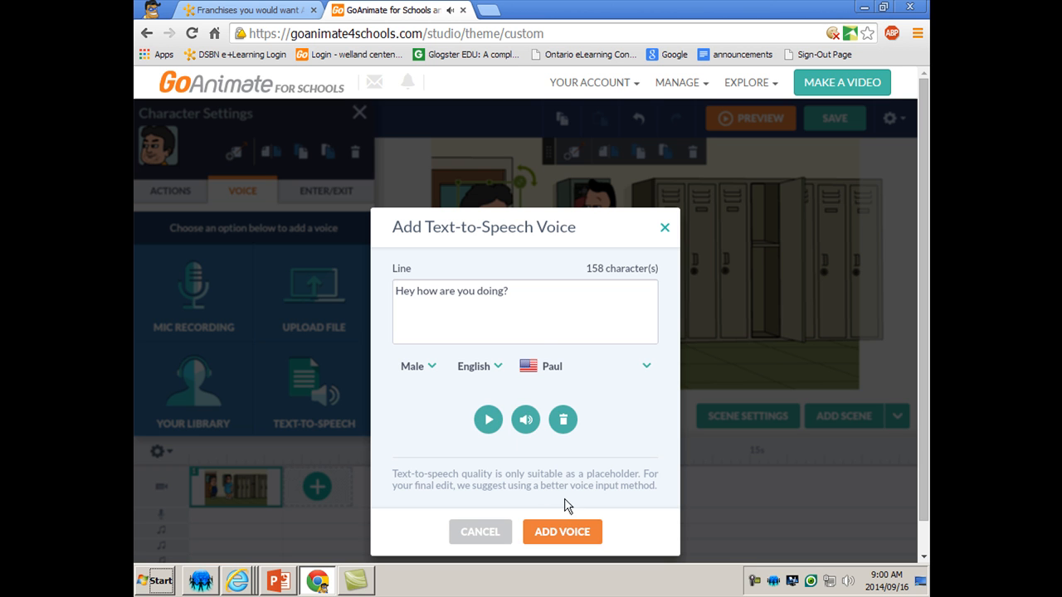
mouse_move(525, 420)
left_click_drag(518, 383, 525, 355)
left_click(495, 425)
left_click(546, 532)
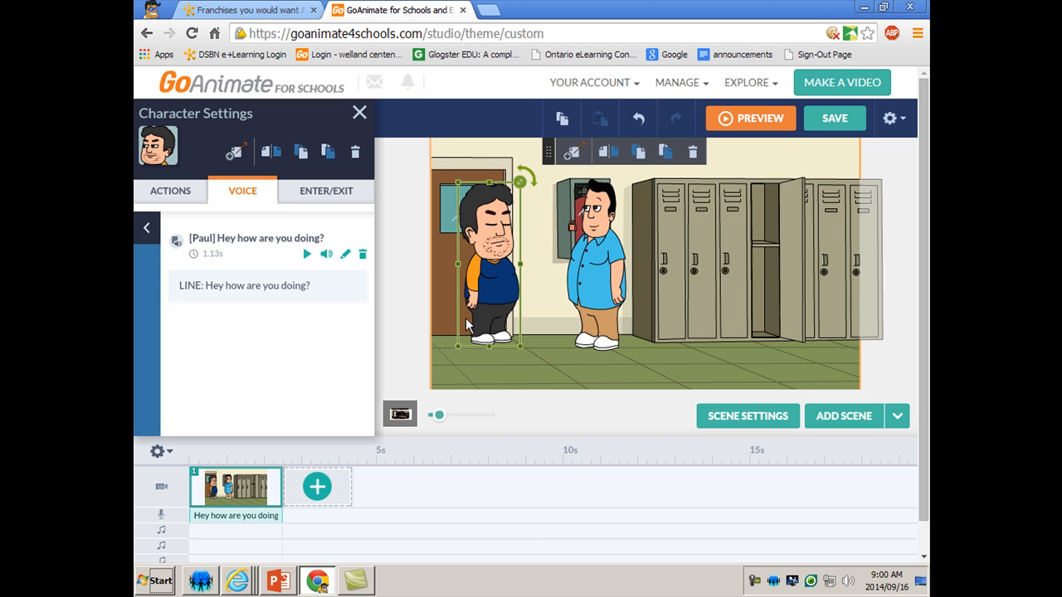
- Add a second scene for the man in the light blue shirt and enter the text-to-speech line "I am well thanks"
left_click(604, 259)
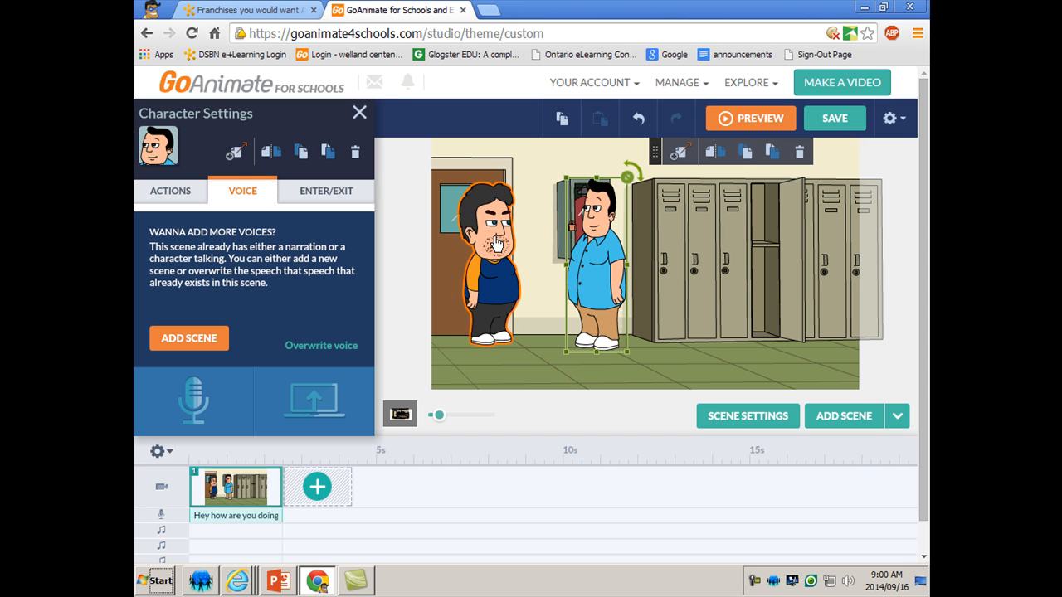
left_click(189, 338)
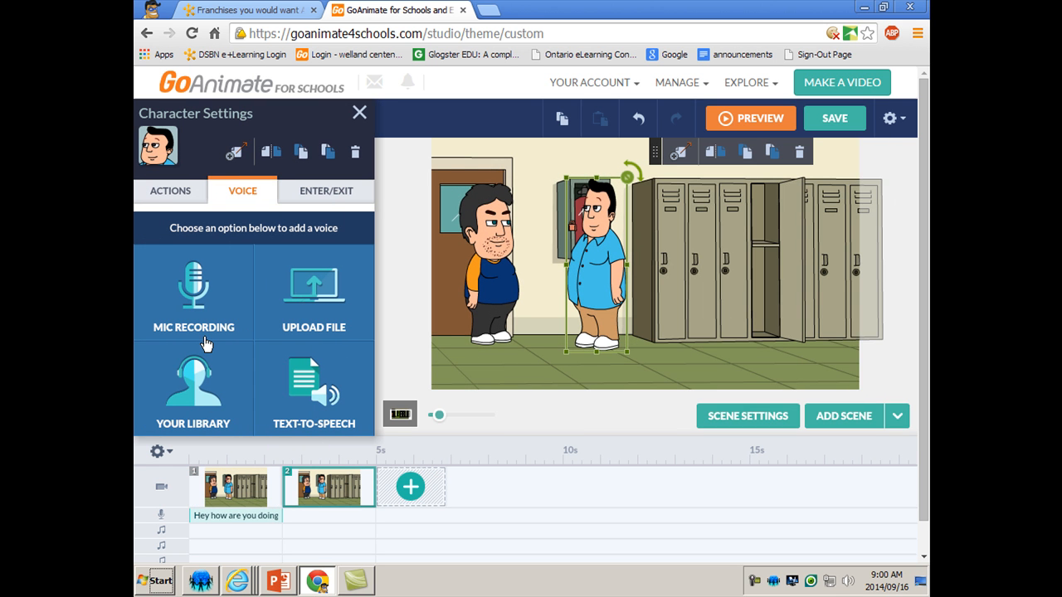
left_click(309, 380)
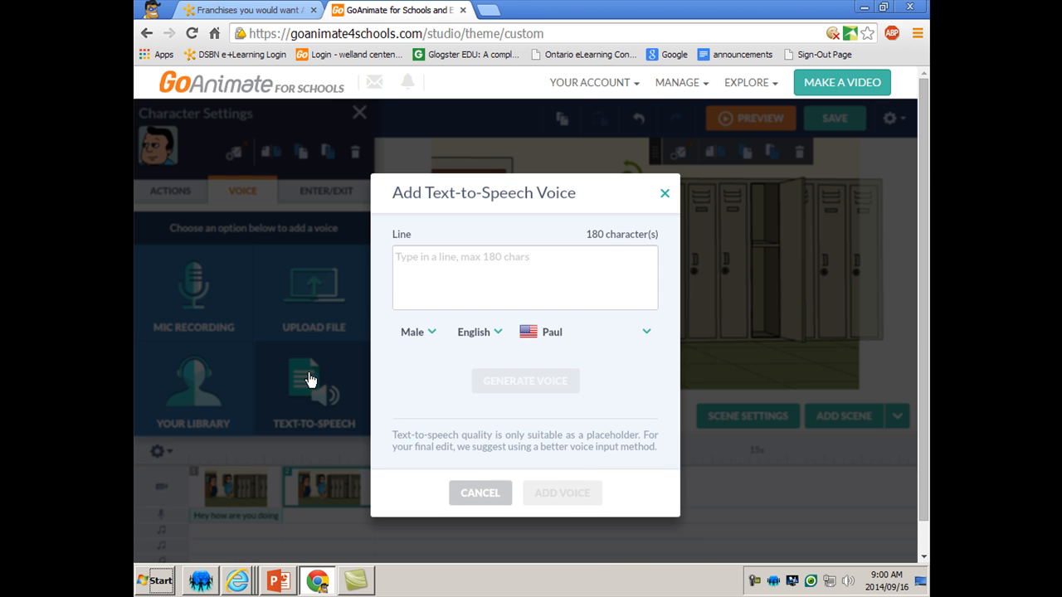
left_click(505, 267)
type("I ")
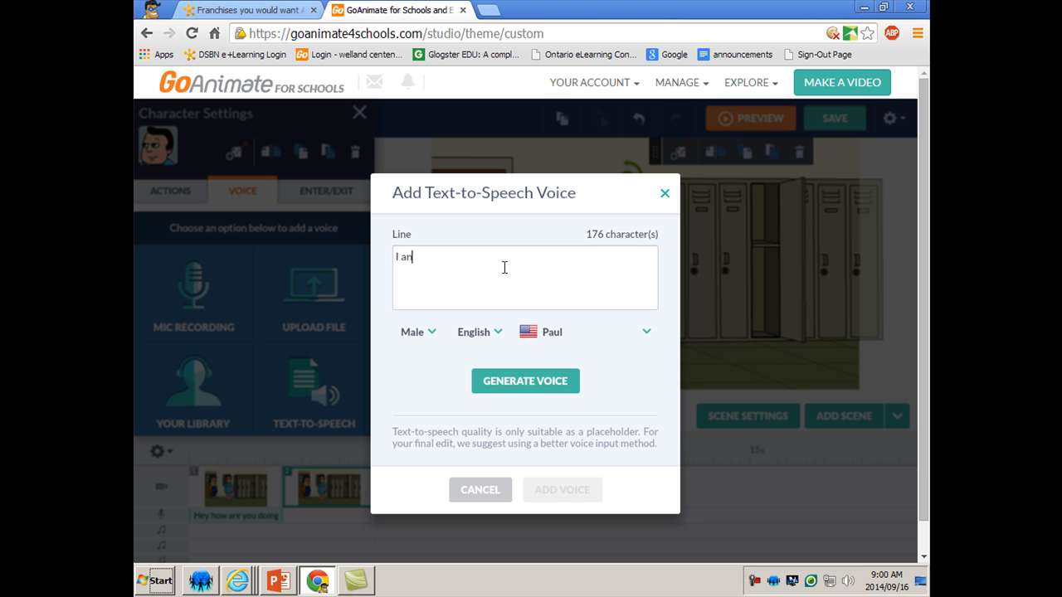
type("am well thanks")
- Choose the male English voice Steven for the line, generate the speech, and add it to the man in the light blue shirt
left_click(553, 336)
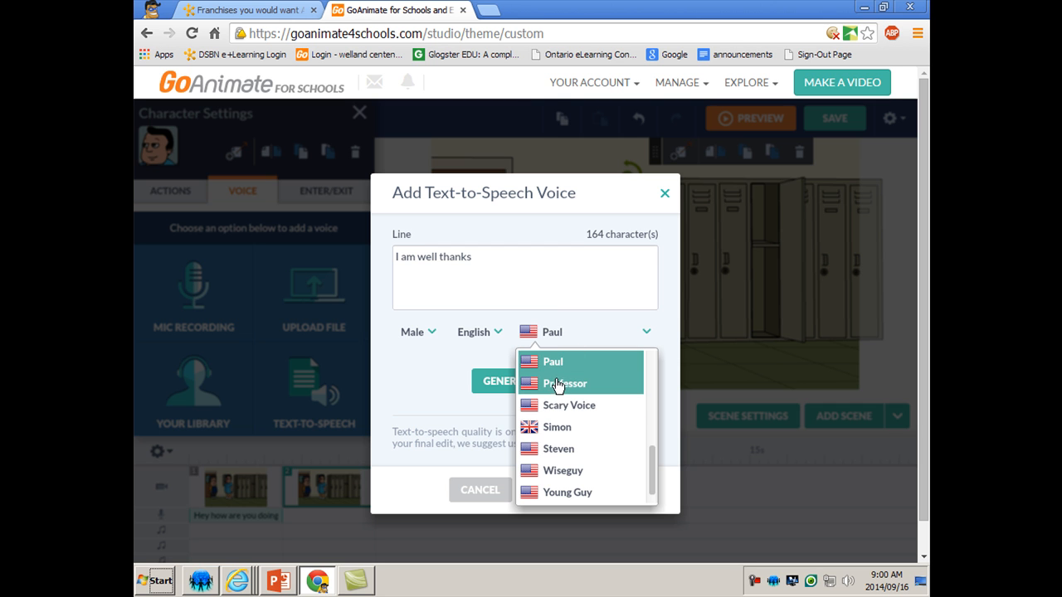
left_click(552, 449)
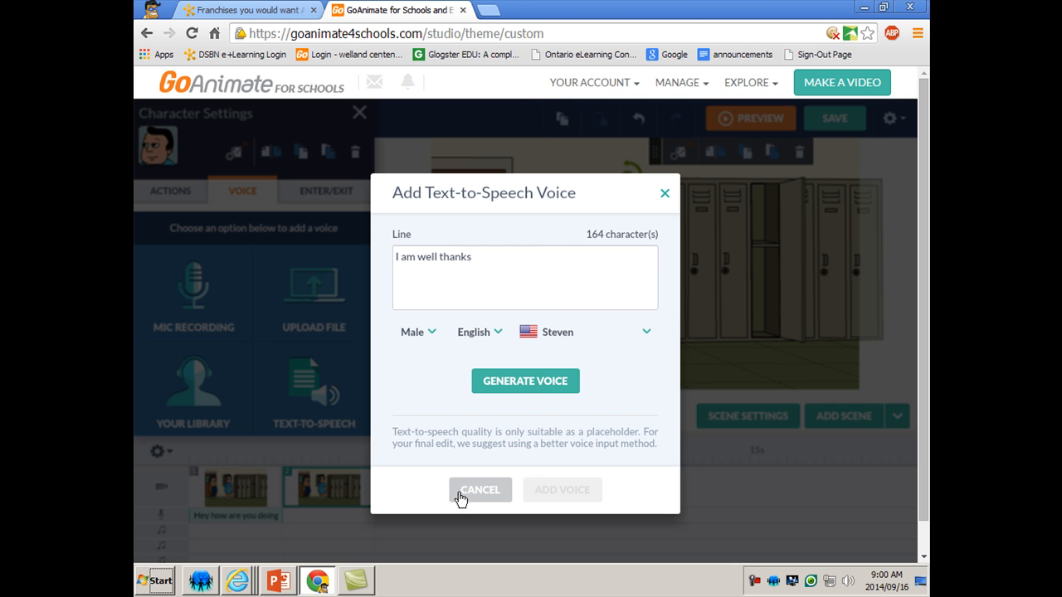
left_click(537, 388)
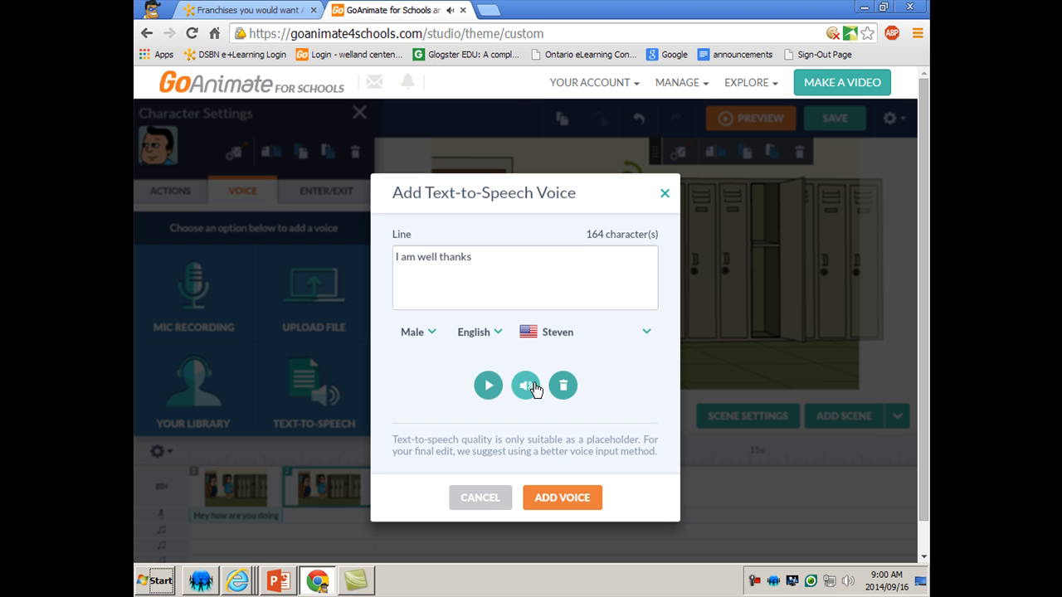
left_click(554, 501)
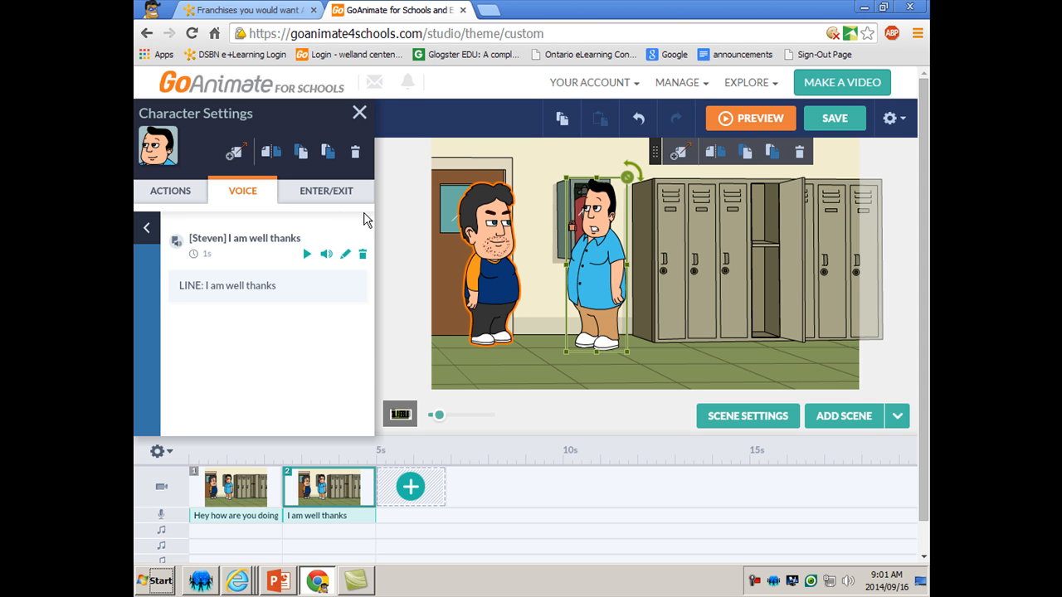
- Add the blonde woman with glasses to the second scene and place her in front of the lockers beside the two men
left_click(328, 191)
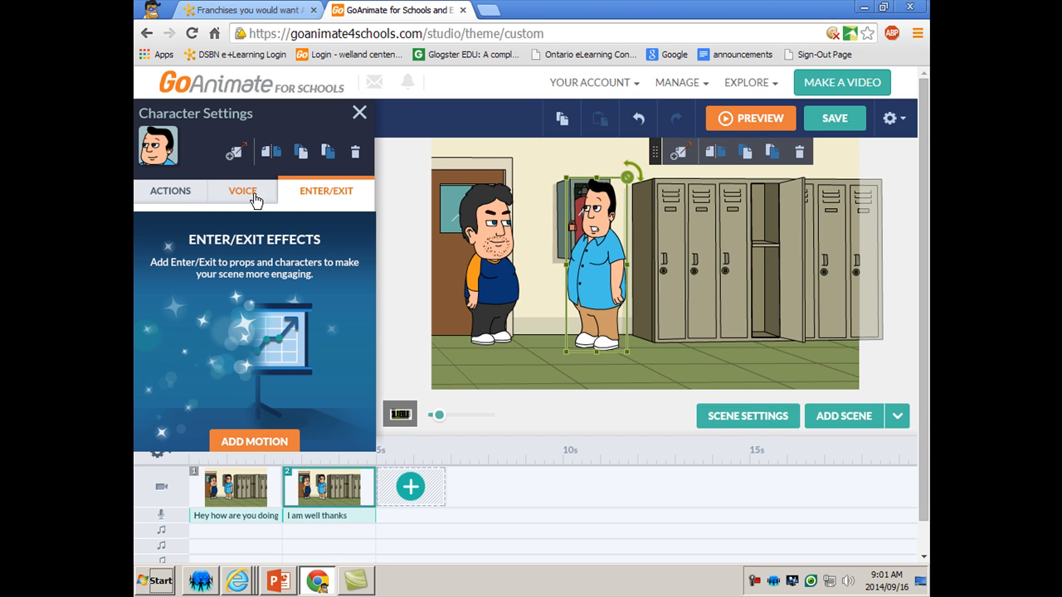
left_click(360, 114)
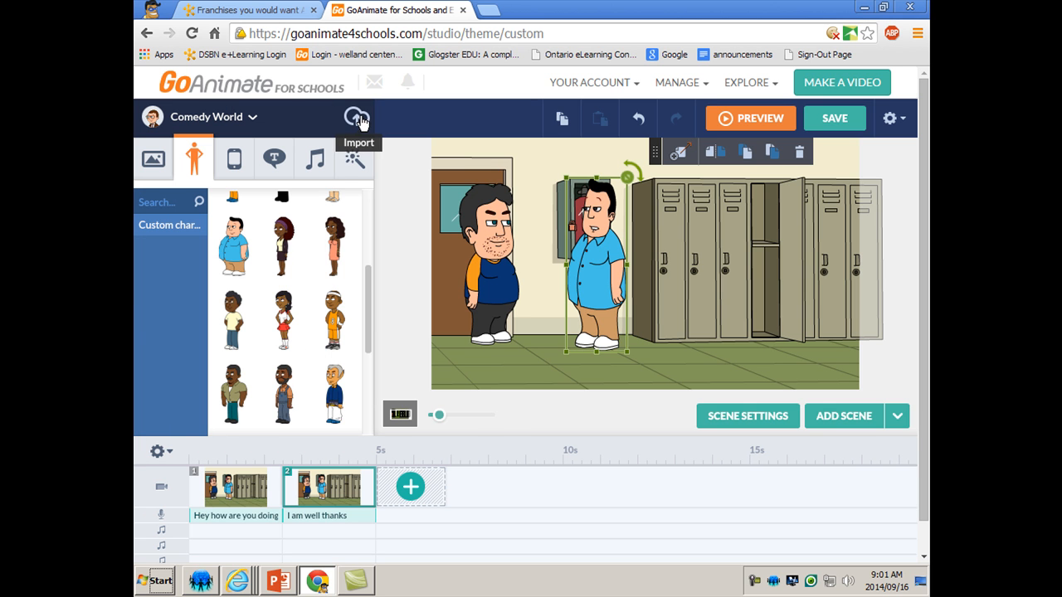
left_click_drag(367, 325, 376, 261)
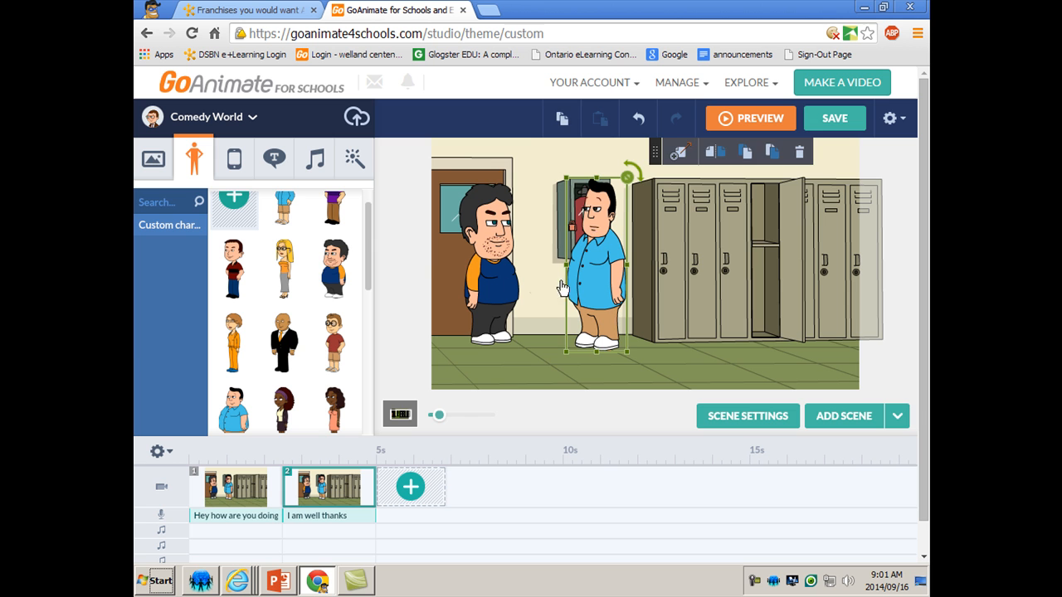
left_click(825, 288)
left_click_drag(645, 235, 725, 255)
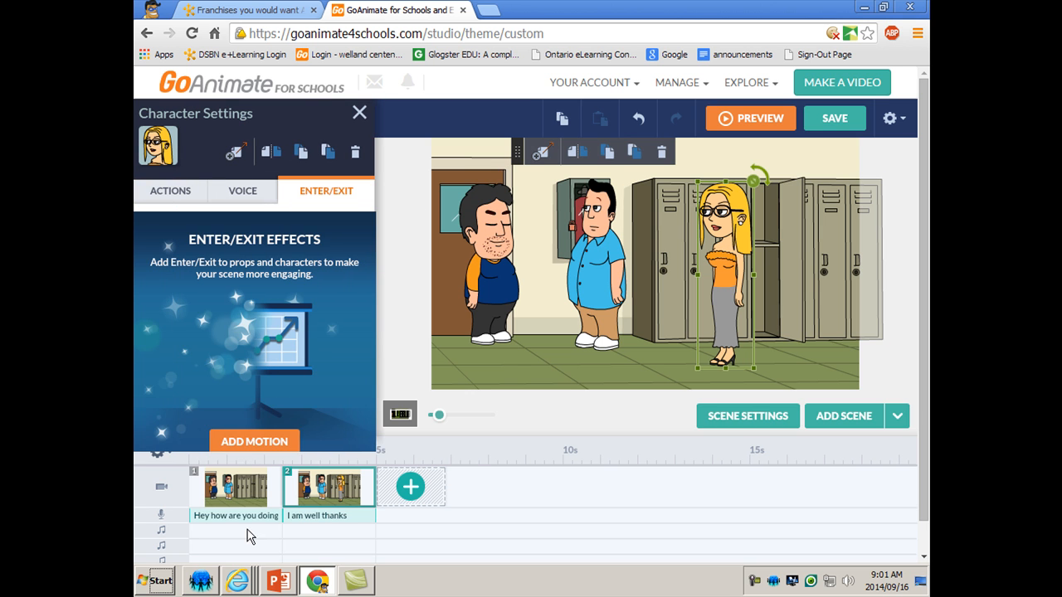
- Give the woman a Movement motion about 299 px long, from beyond the scene's edge past the lockers to beside the man in light blue
left_click(254, 440)
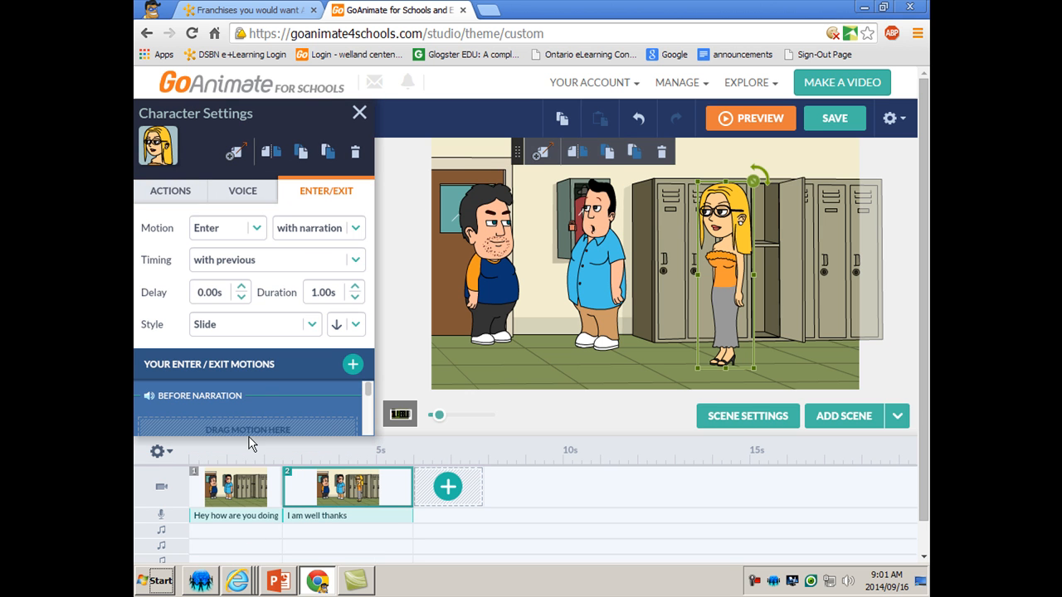
left_click(257, 229)
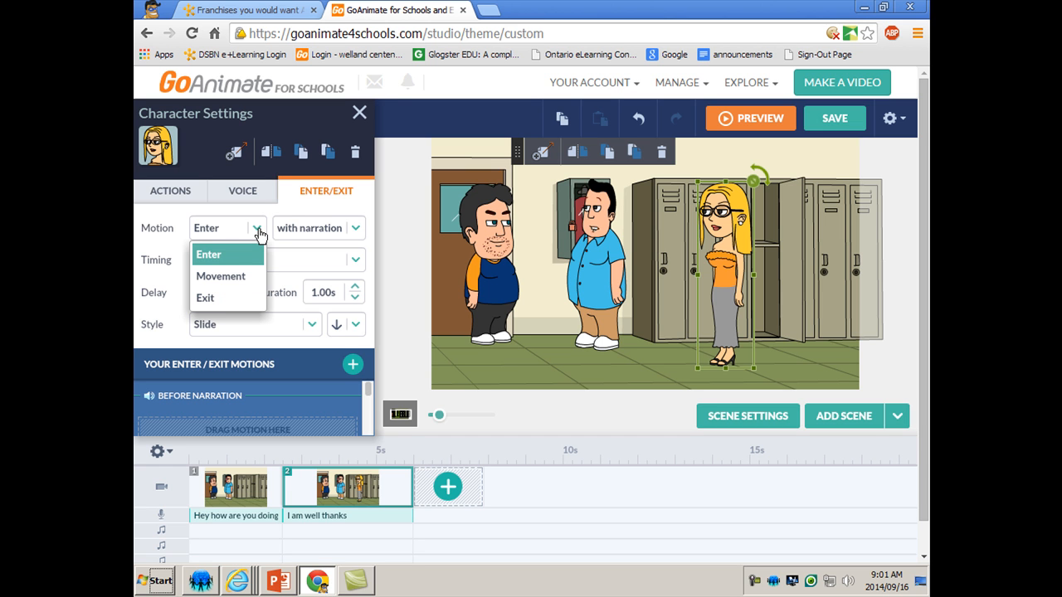
left_click(231, 282)
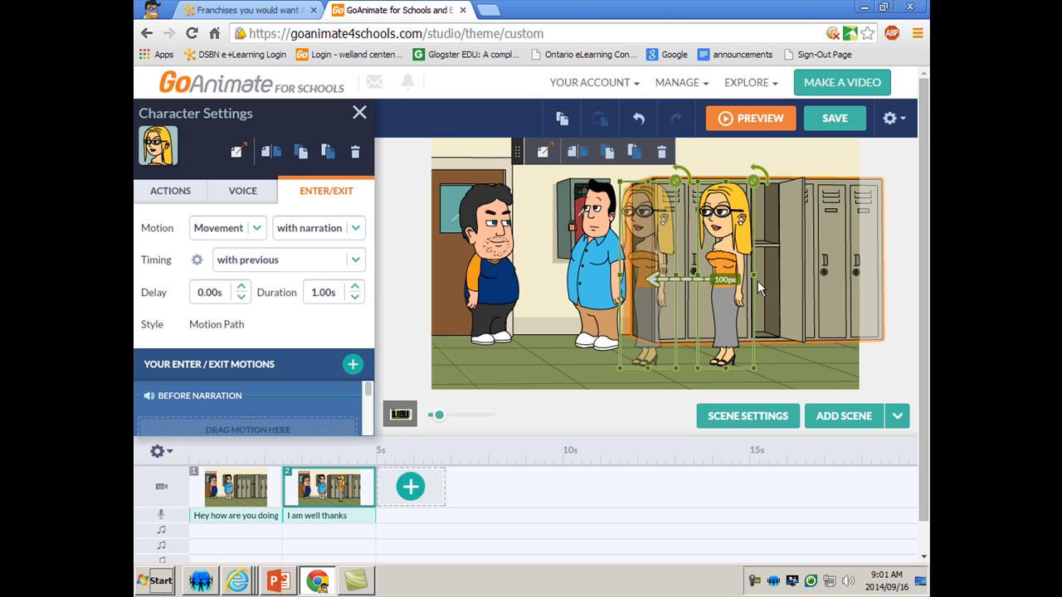
left_click_drag(739, 272, 891, 272)
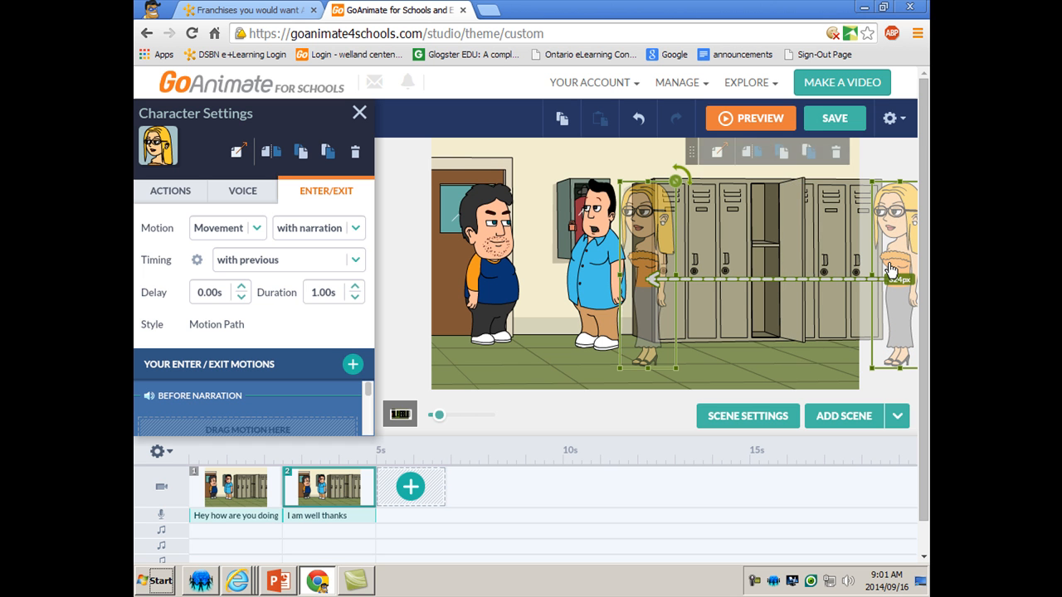
left_click_drag(656, 251, 675, 257)
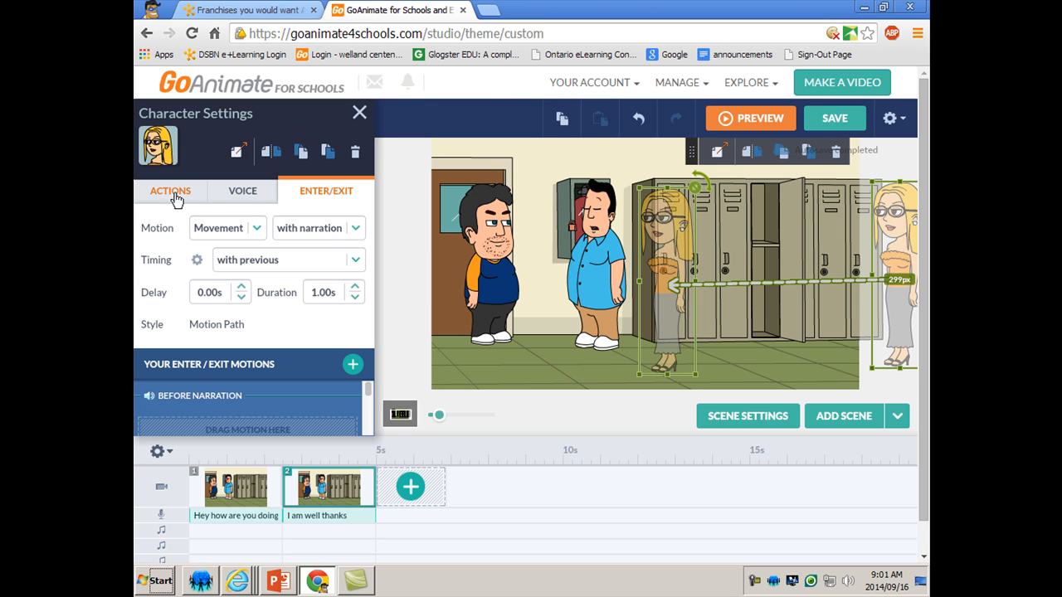
- Set the woman's movement to play after narration
left_click(252, 196)
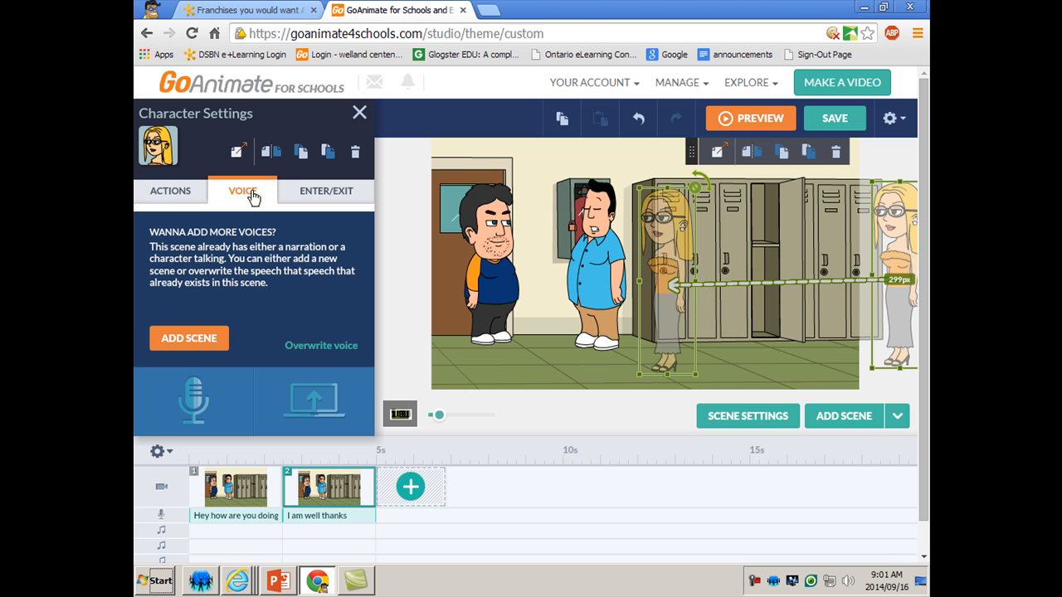
left_click(161, 203)
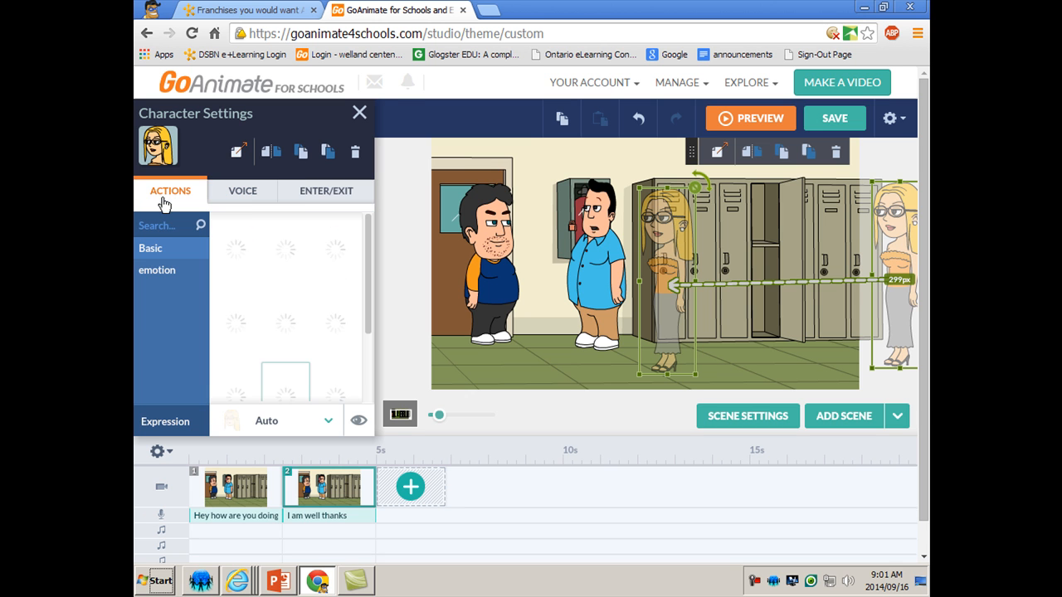
left_click(309, 199)
left_click(361, 237)
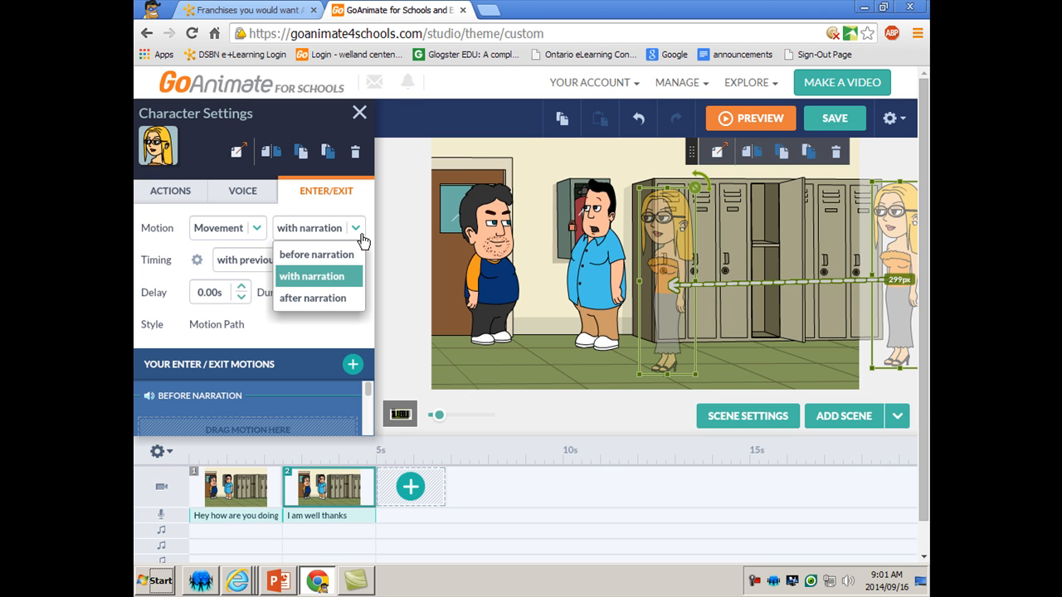
left_click(315, 305)
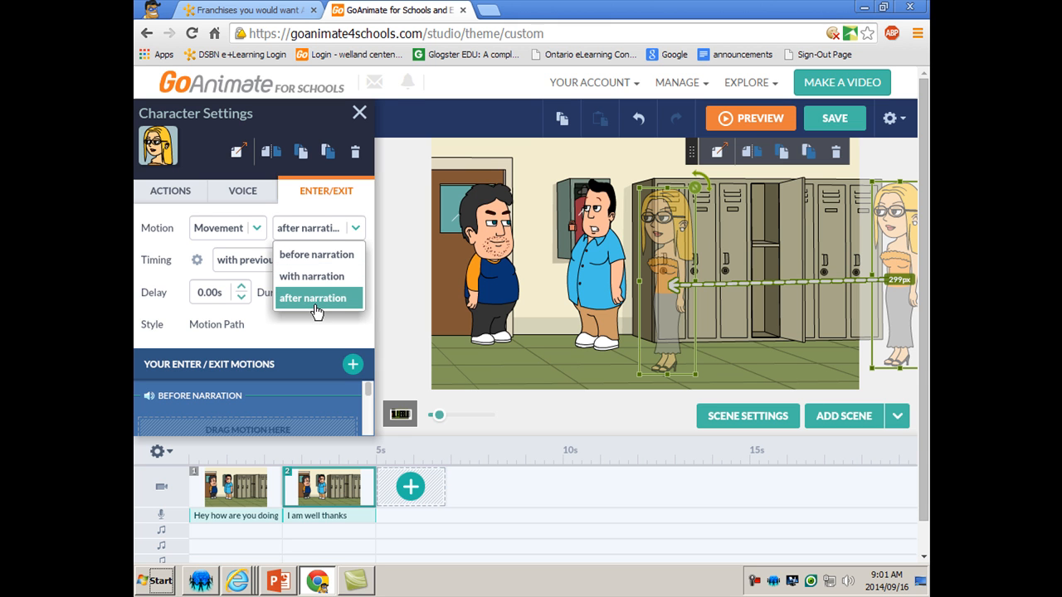
left_click(328, 306)
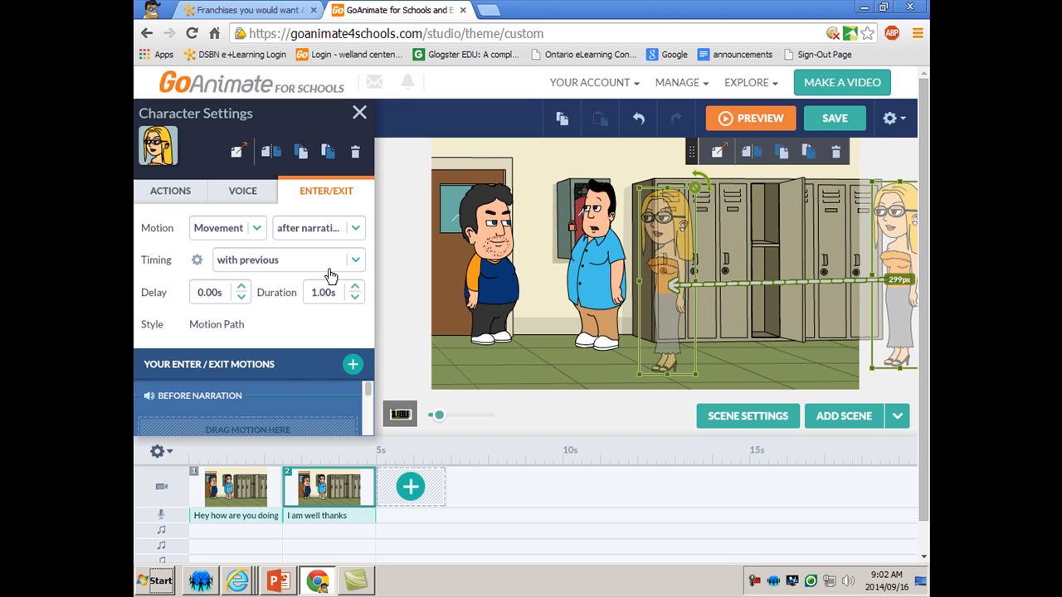
- Add a third scene for the woman and enter the text-to-speech line "Hey guys. I see you're working hard as usual"
left_click(253, 199)
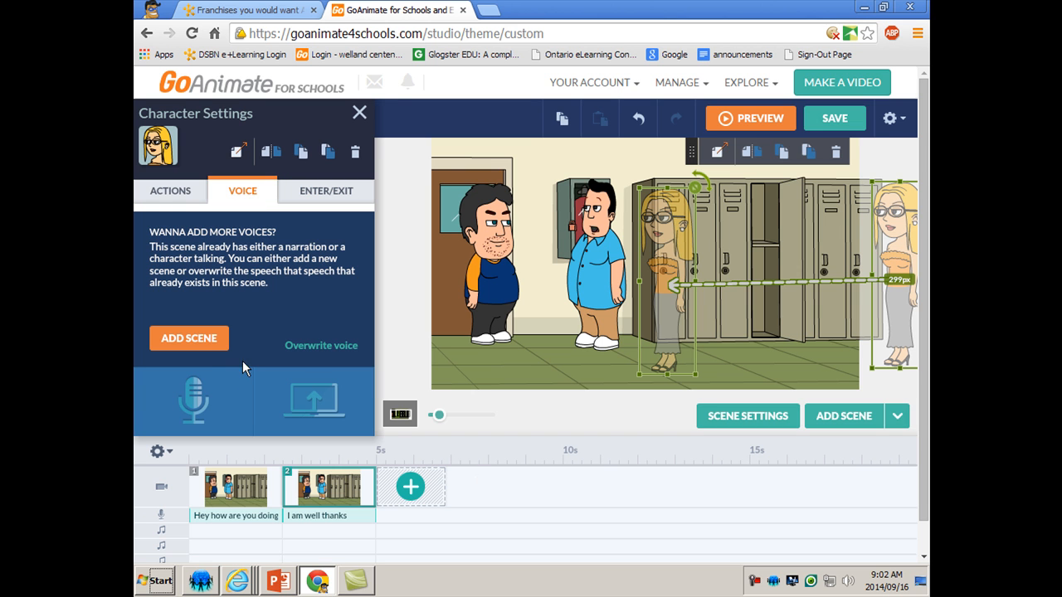
left_click(207, 344)
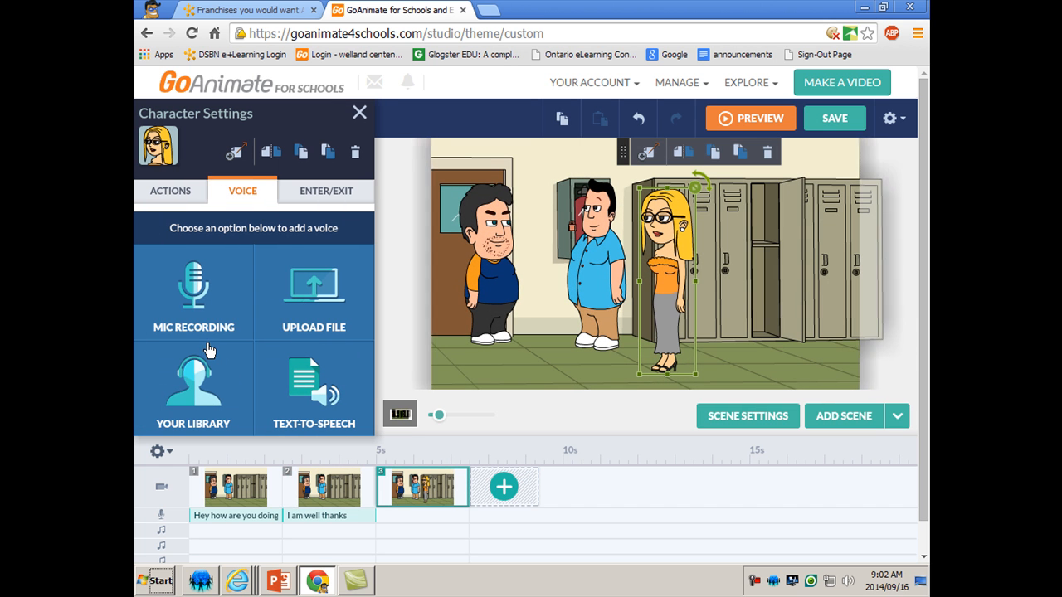
left_click(319, 394)
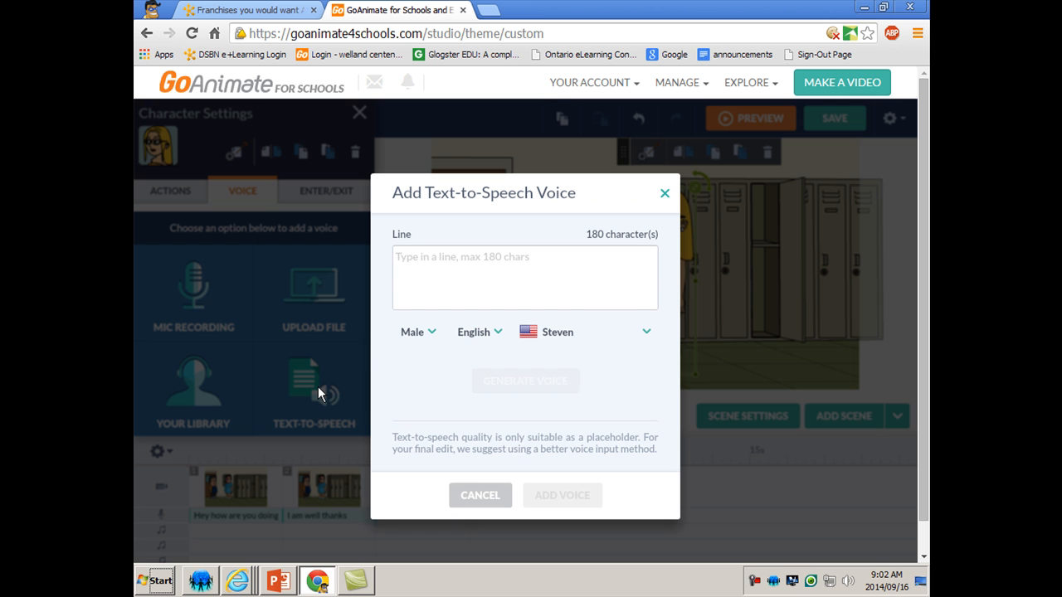
type("Hey guys. I see")
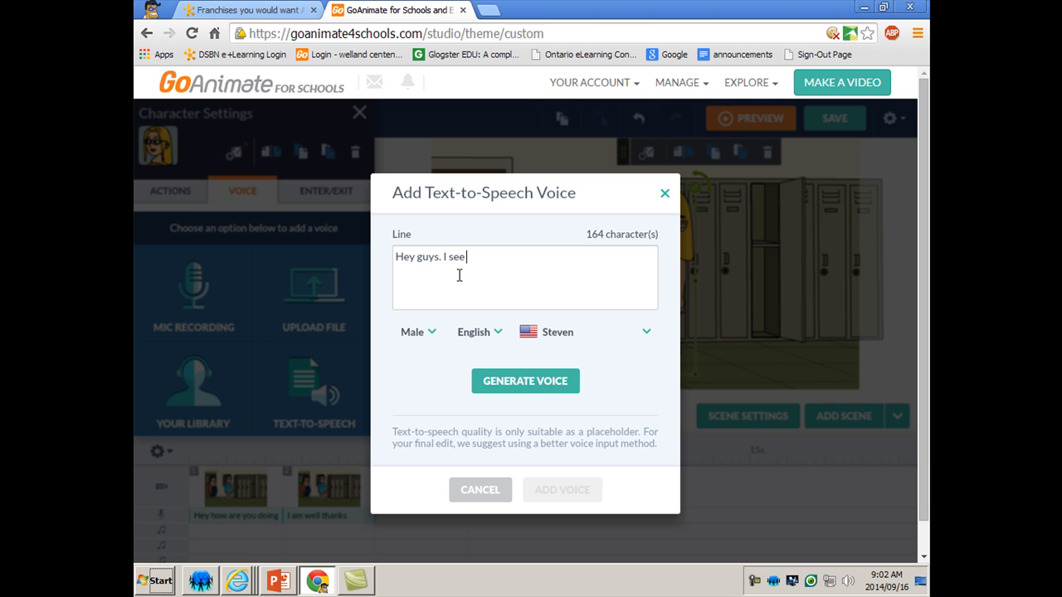
type("'re working hard as usual")
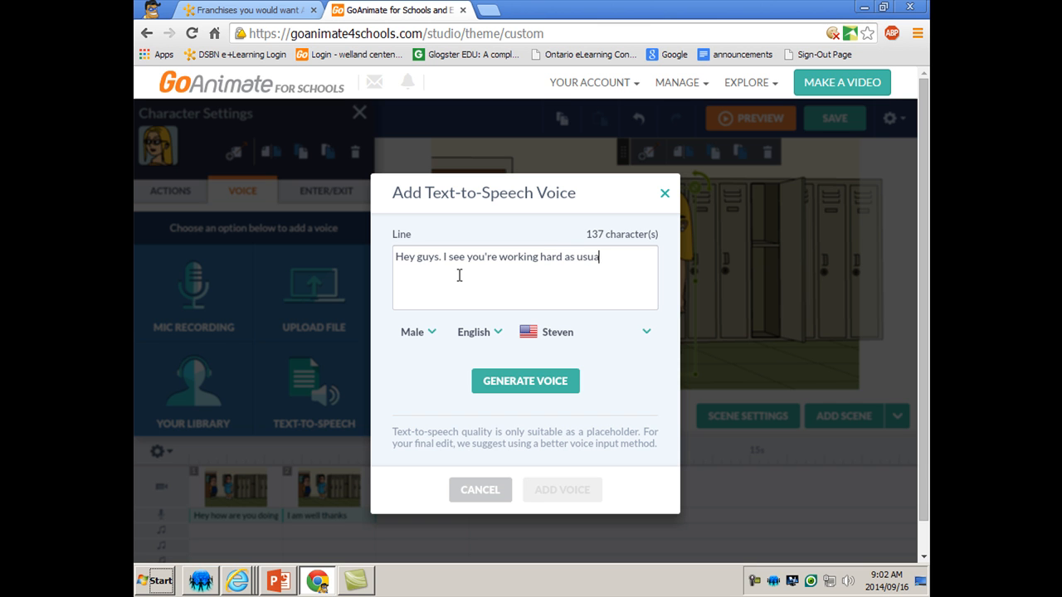
- Choose the female English voice Jennifer for the line, generate the speech, and add it to the woman
left_click(648, 334)
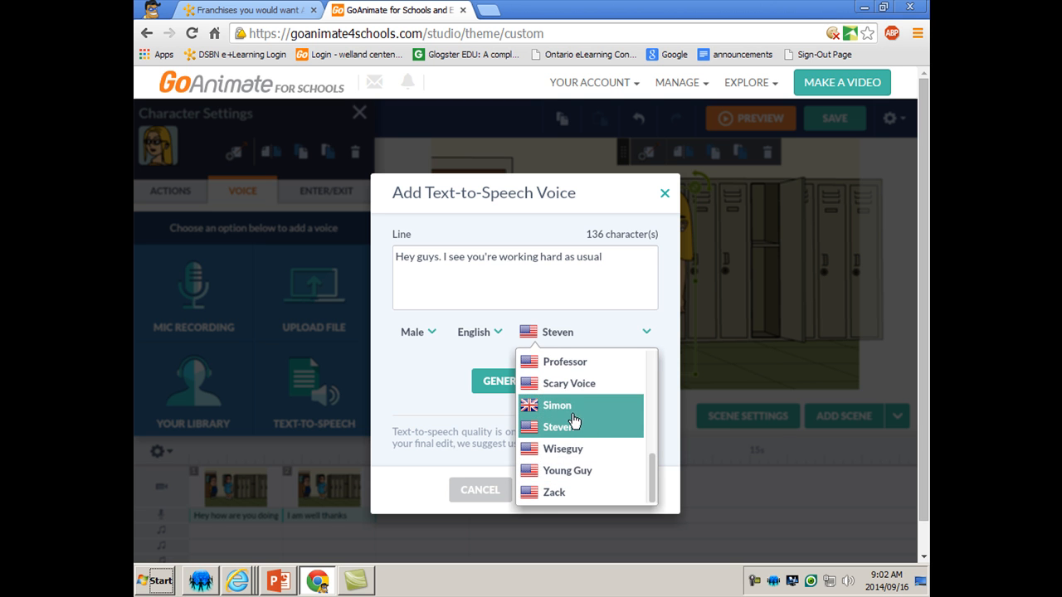
mouse_move(657, 469)
left_mouse_down()
mouse_move(669, 356)
mouse_move(668, 475)
left_mouse_up()
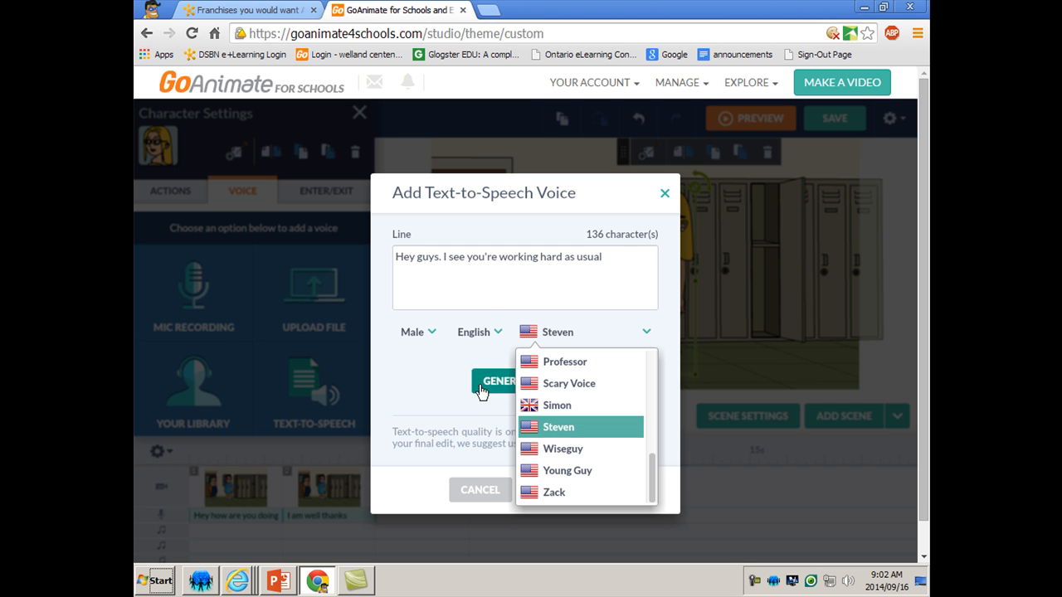
left_click(432, 333)
left_click(422, 382)
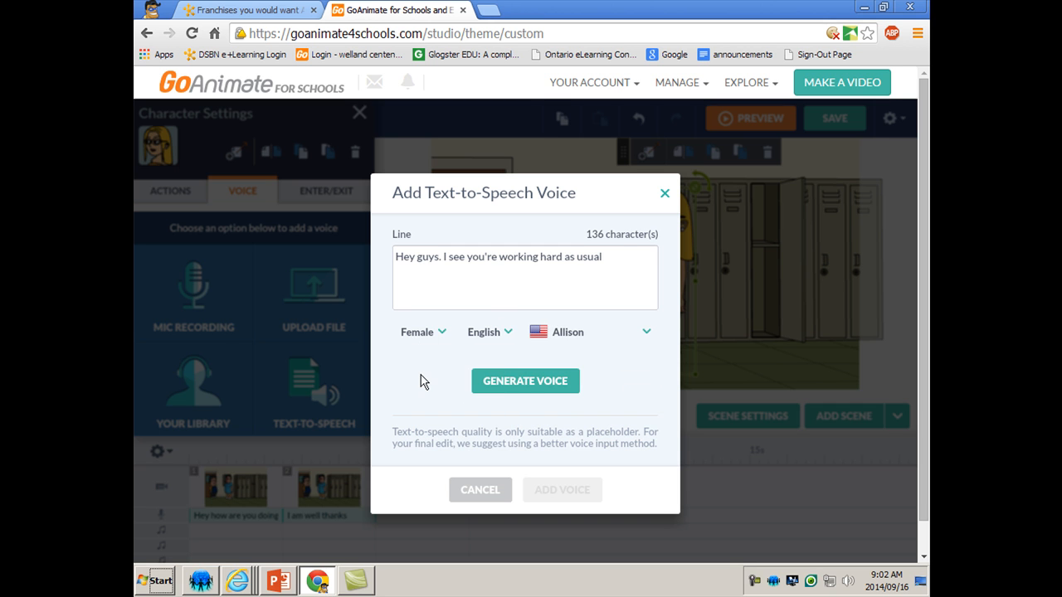
left_click(646, 336)
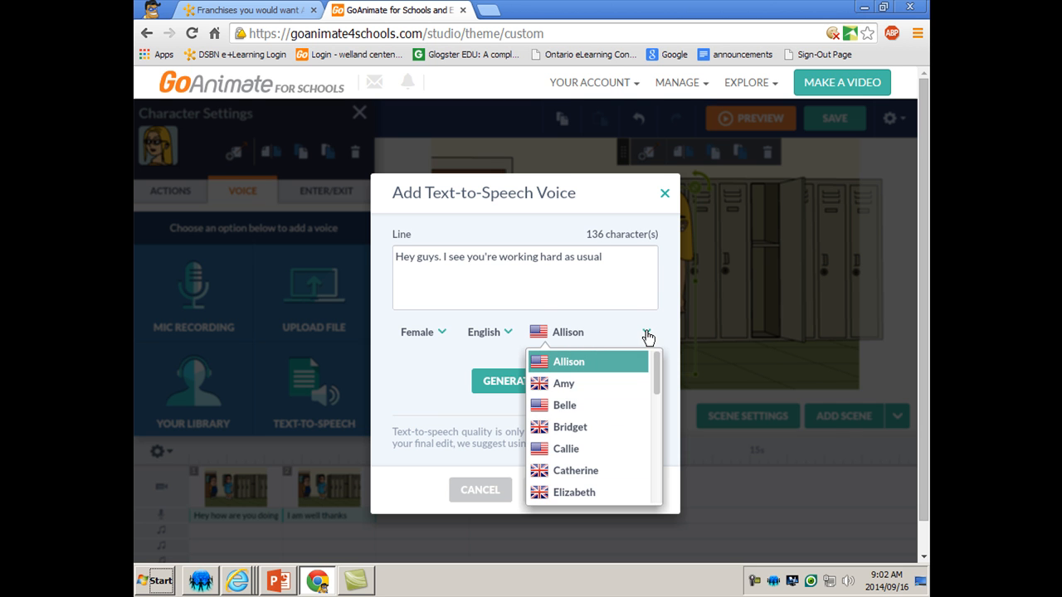
scroll(623, 436, "down", 1)
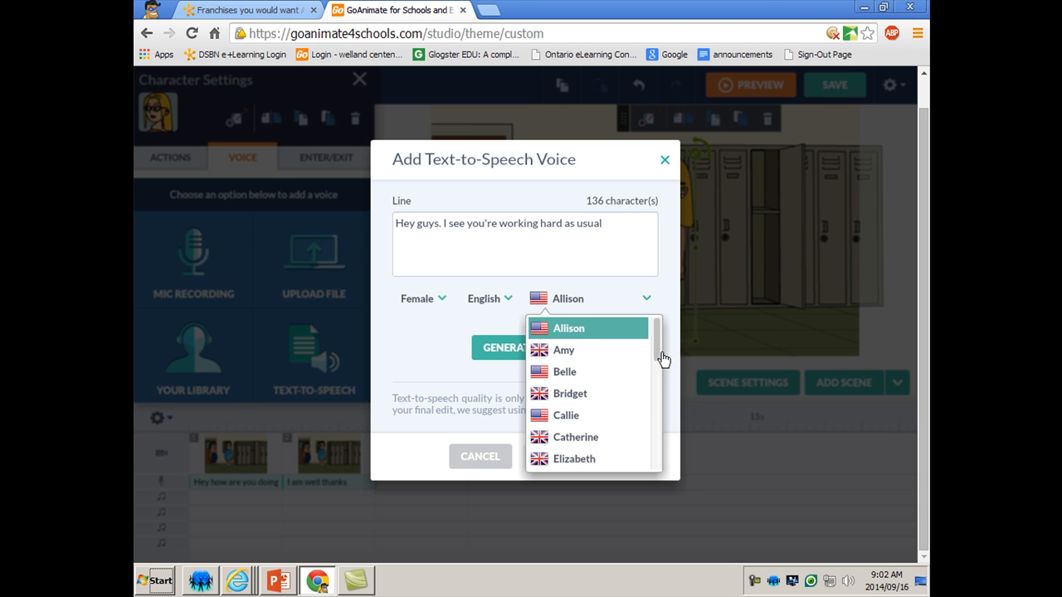
left_click(660, 380)
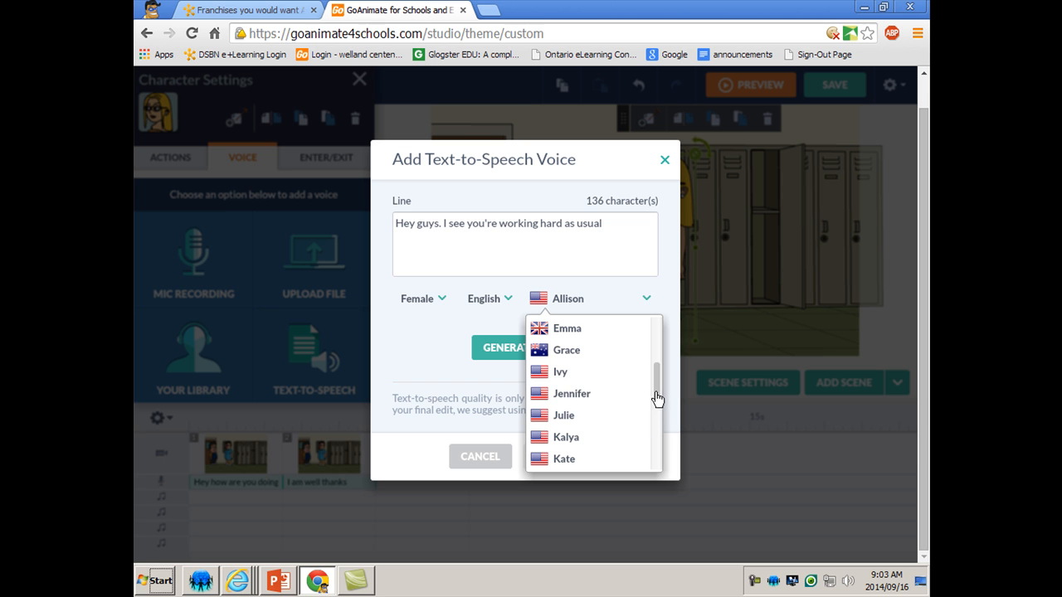
left_click(578, 402)
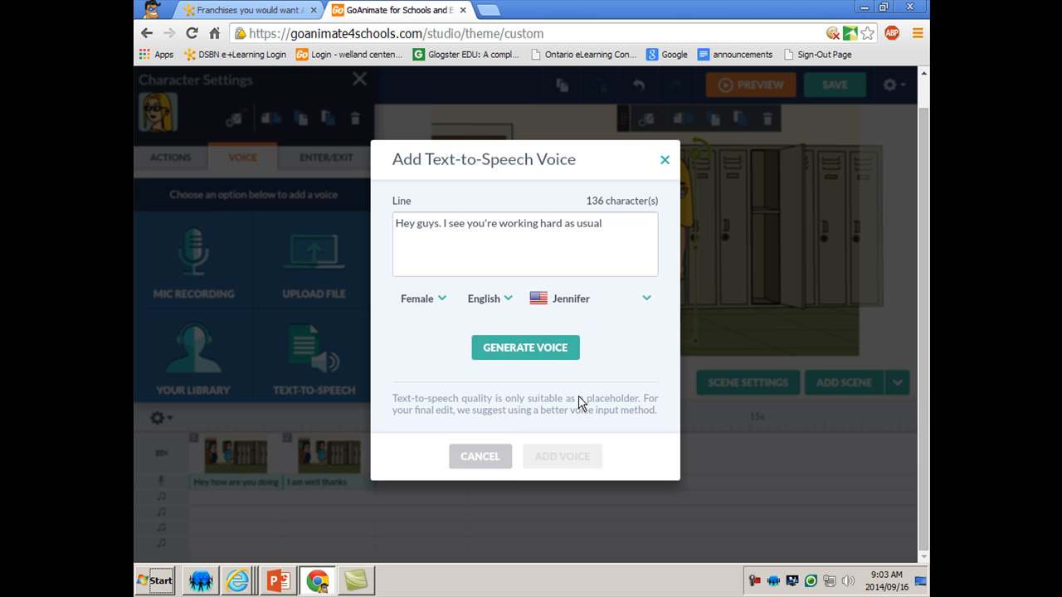
left_click(537, 351)
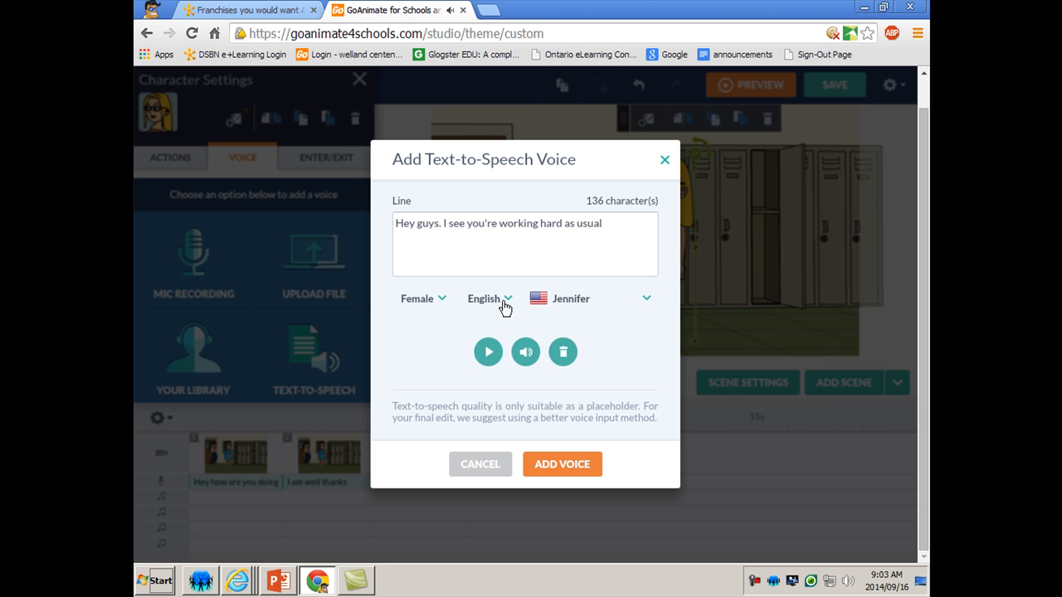
left_click(547, 456)
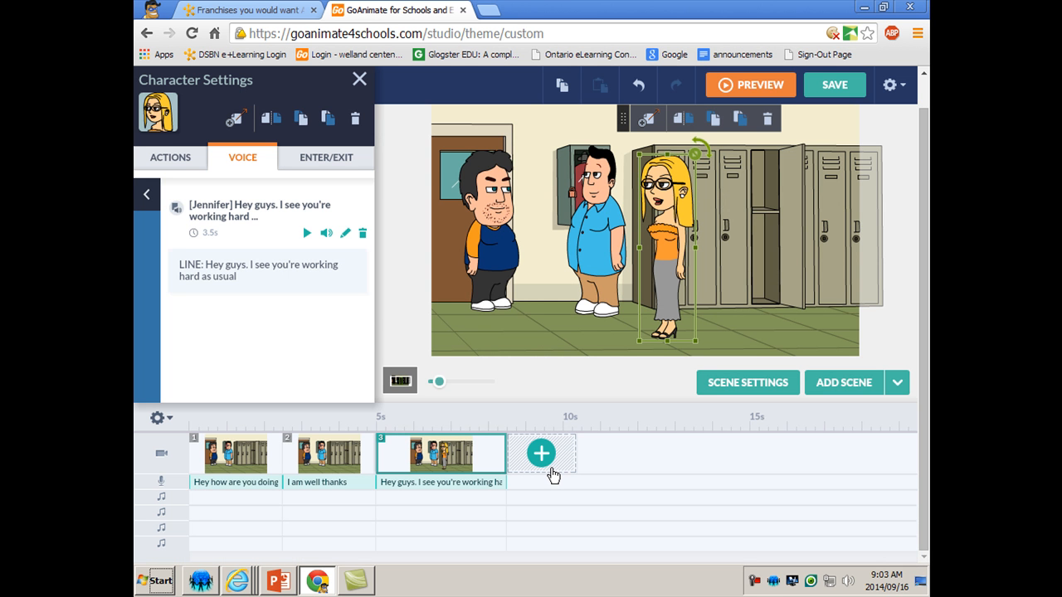
- Preview the whole three-scene video and return to editing
scroll(734, 508, "up", 1)
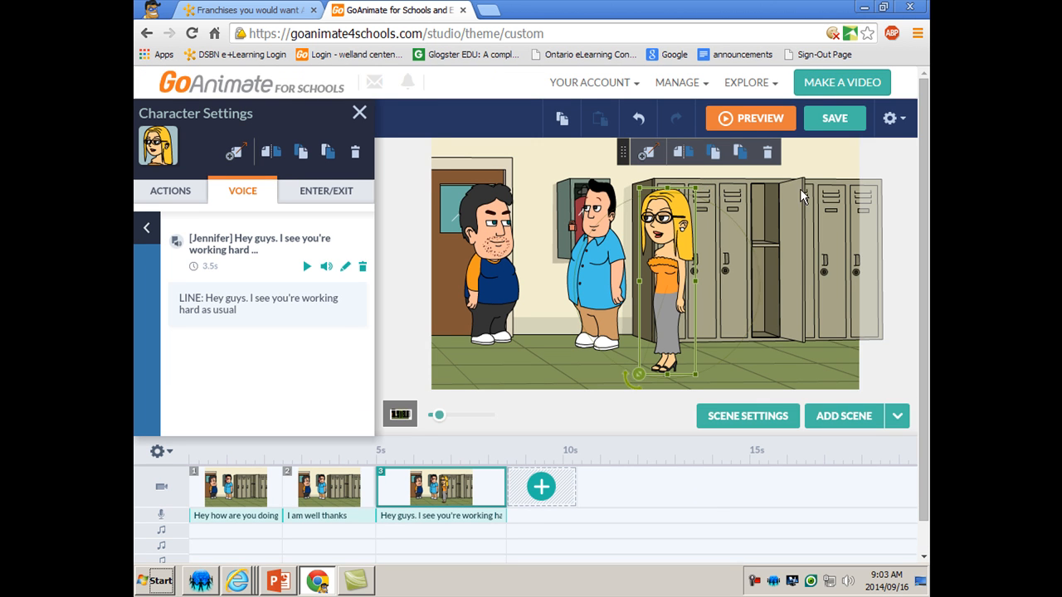
left_click(746, 121)
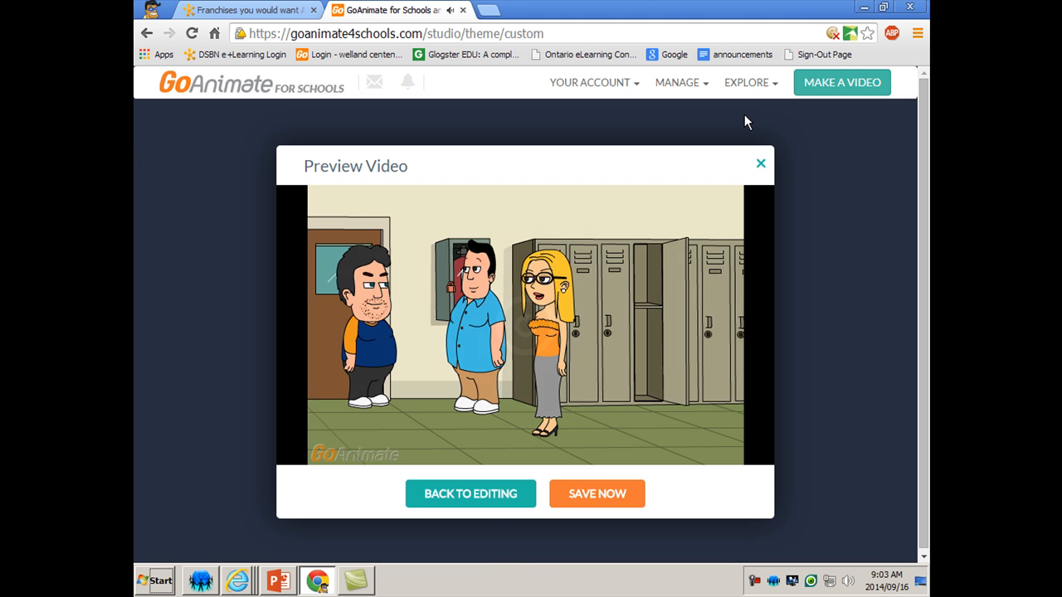
left_click(479, 501)
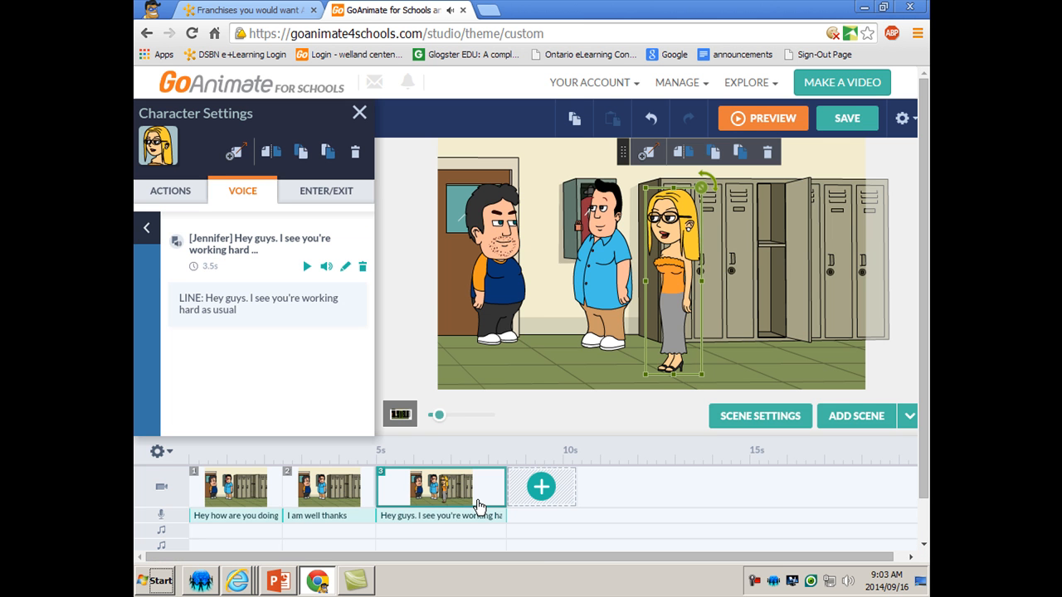